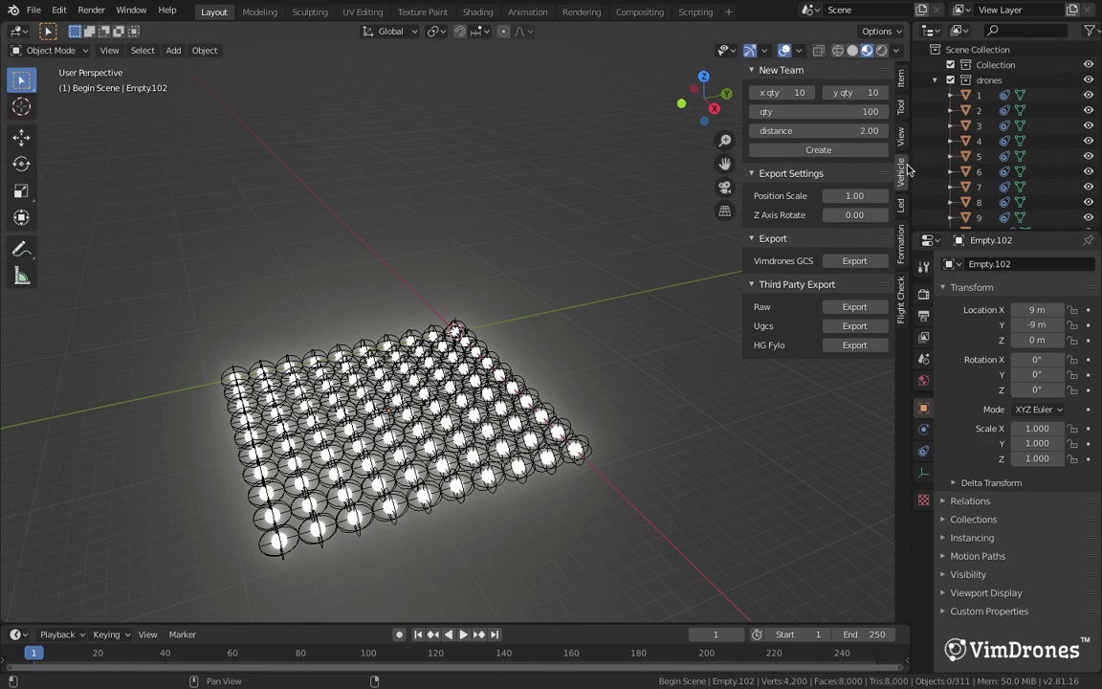
# Turn off use_nodes in the LED settings and update the drones
pyautogui.click(897, 211)
pyautogui.click(757, 301)
pyautogui.click(820, 338)
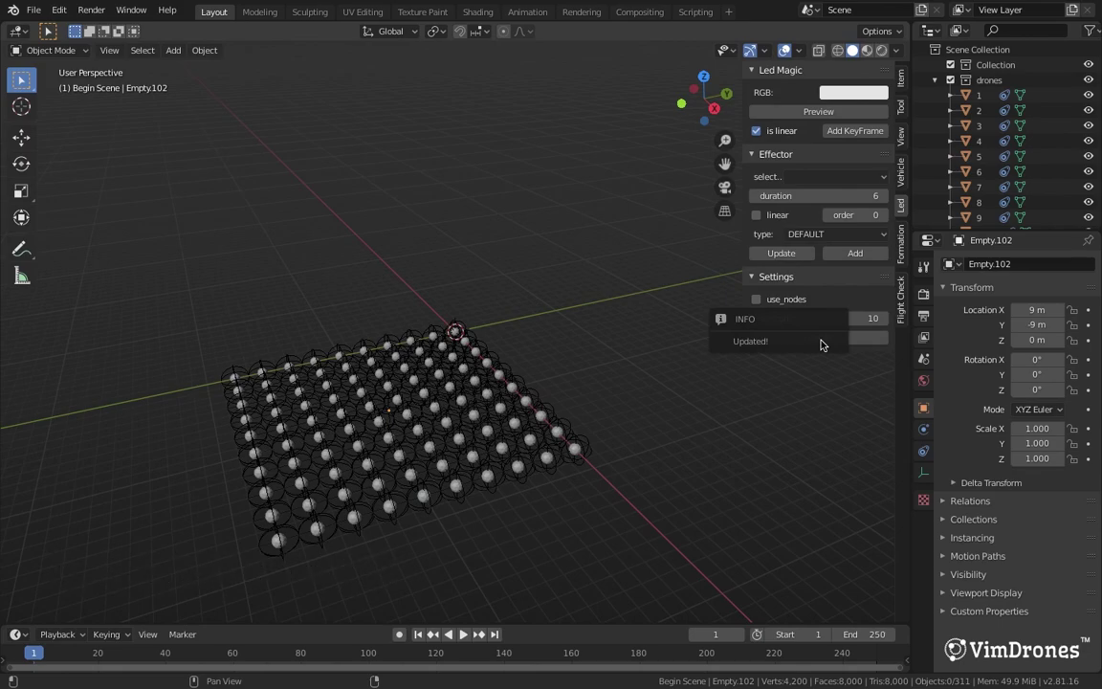
# Collapse the drones collection and hide the Begin Scene and distance checker collections in the viewport
pyautogui.click(934, 80)
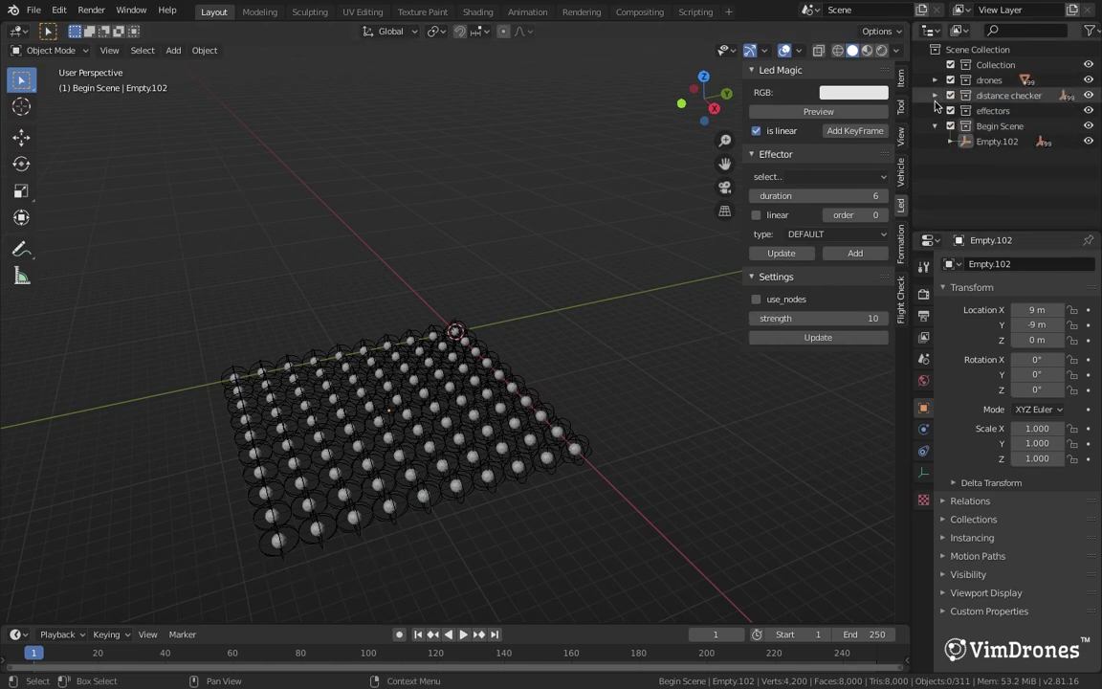
pyautogui.click(949, 125)
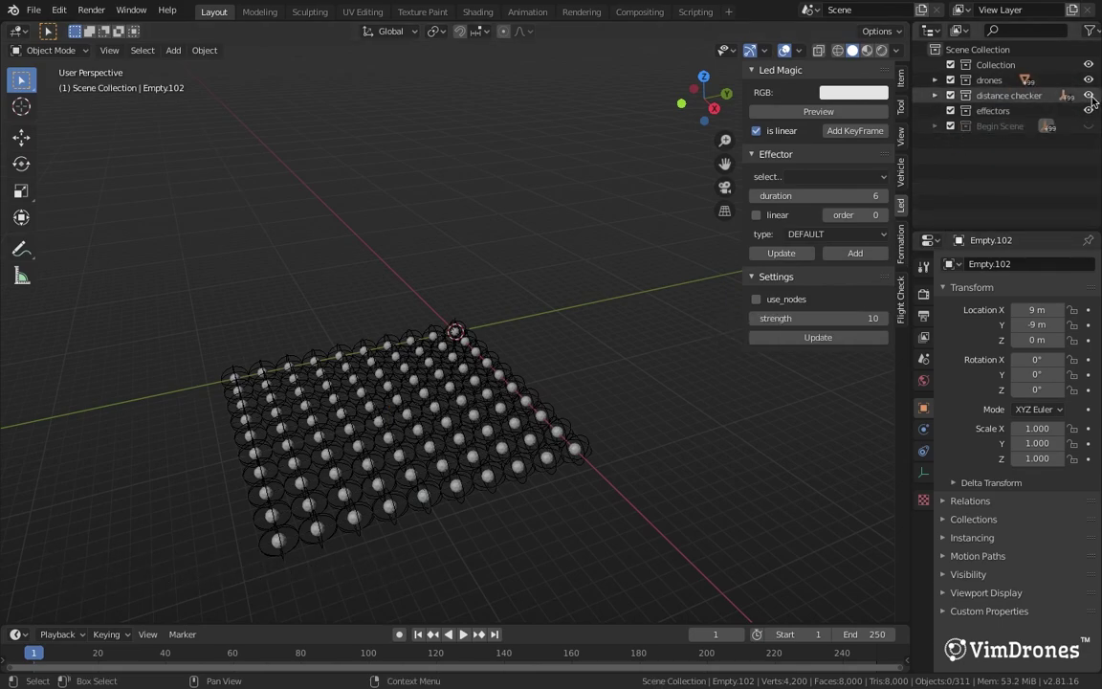
pyautogui.click(1088, 95)
# Show the whole drone grid in top orthographic view and enlarge the timeline area
pyautogui.click(703, 77)
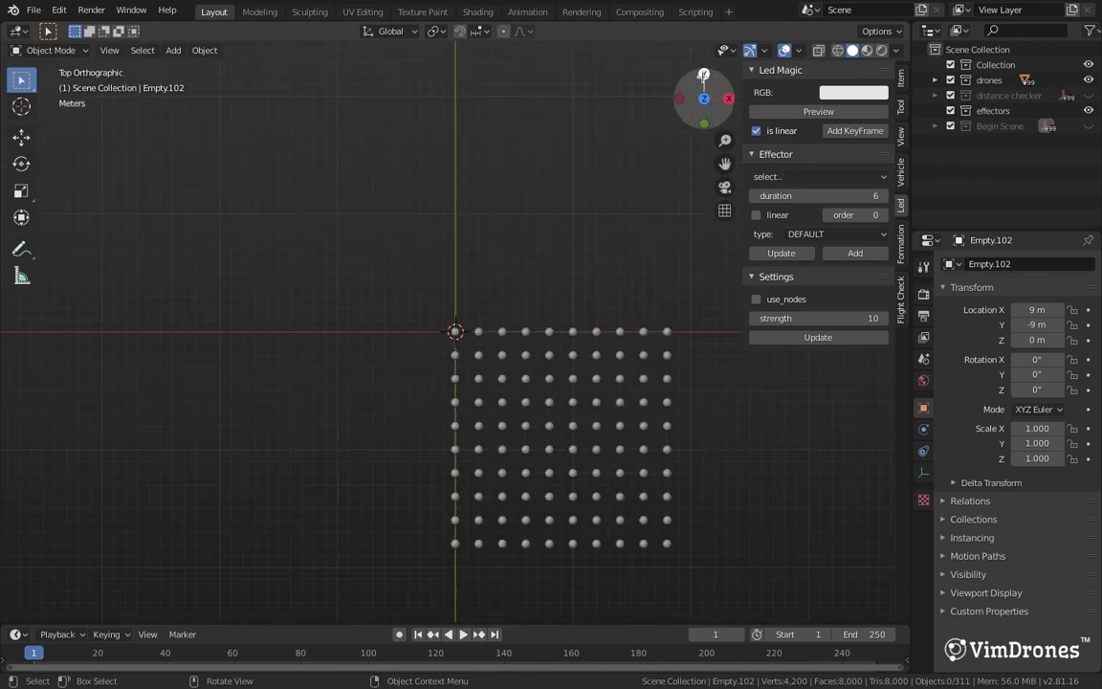
pyautogui.scroll(2, 590, 387)
pyautogui.keyDown('shift'); pyautogui.moveTo(728, 477); pyautogui.dragTo(575, 285, button='middle'); pyautogui.keyUp('shift')
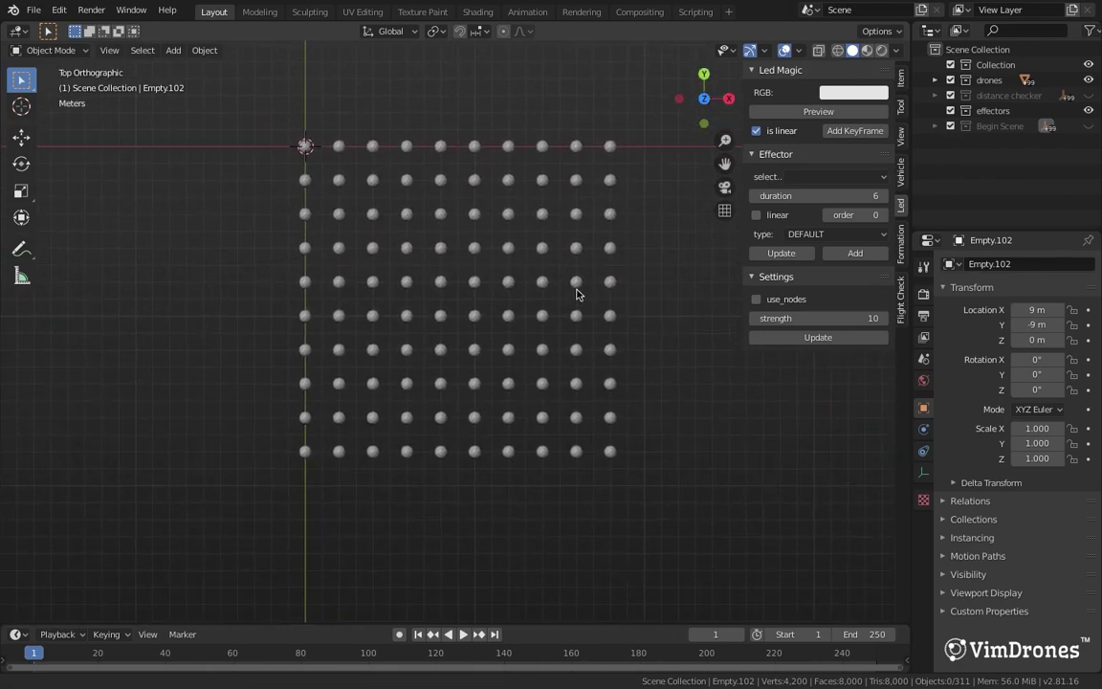
pyautogui.scroll(1, 582, 297)
pyautogui.scroll(-2, 582, 296)
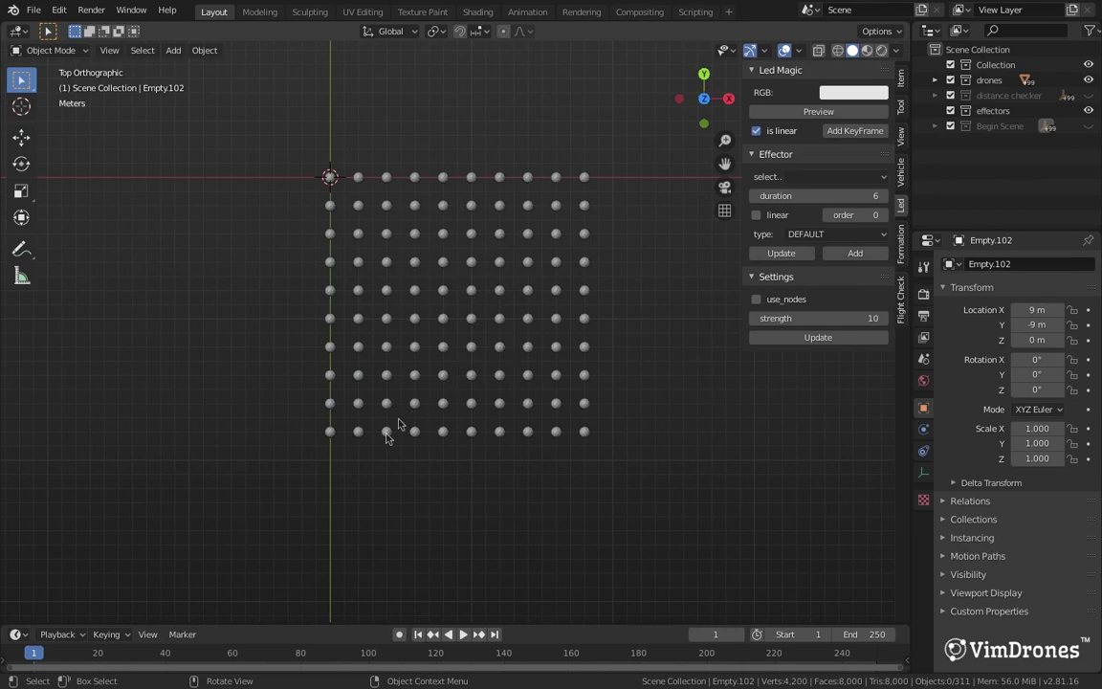
pyautogui.moveTo(306, 622); pyautogui.dragTo(285, 561)
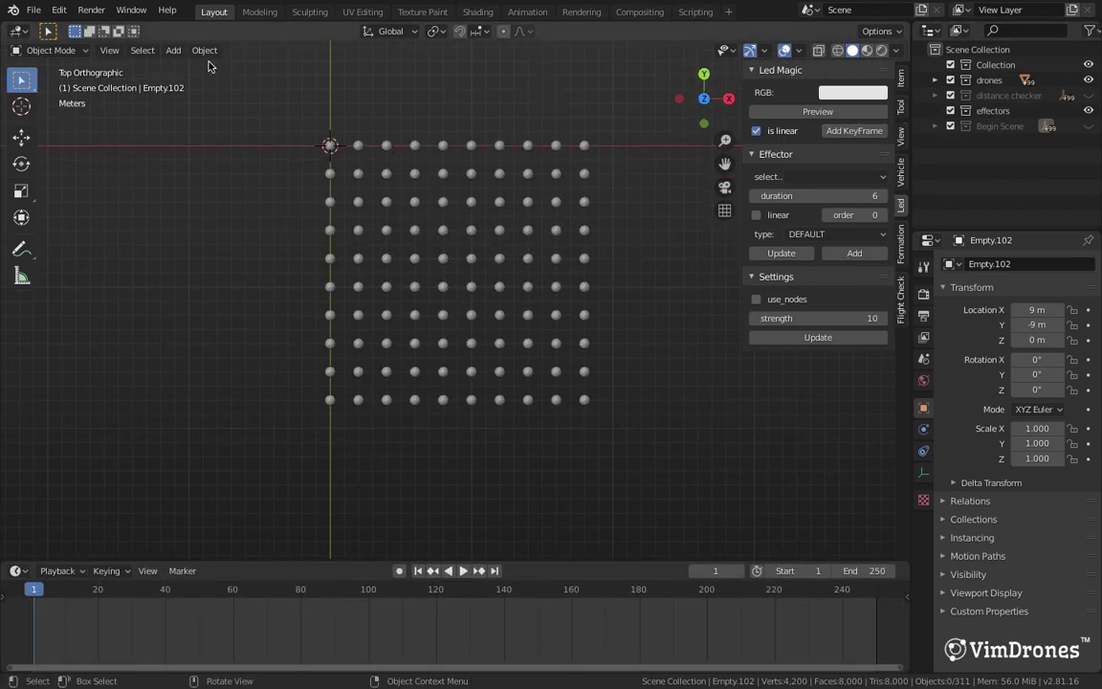
# Add a cube mesh to the effectors collection
pyautogui.click(995, 111)
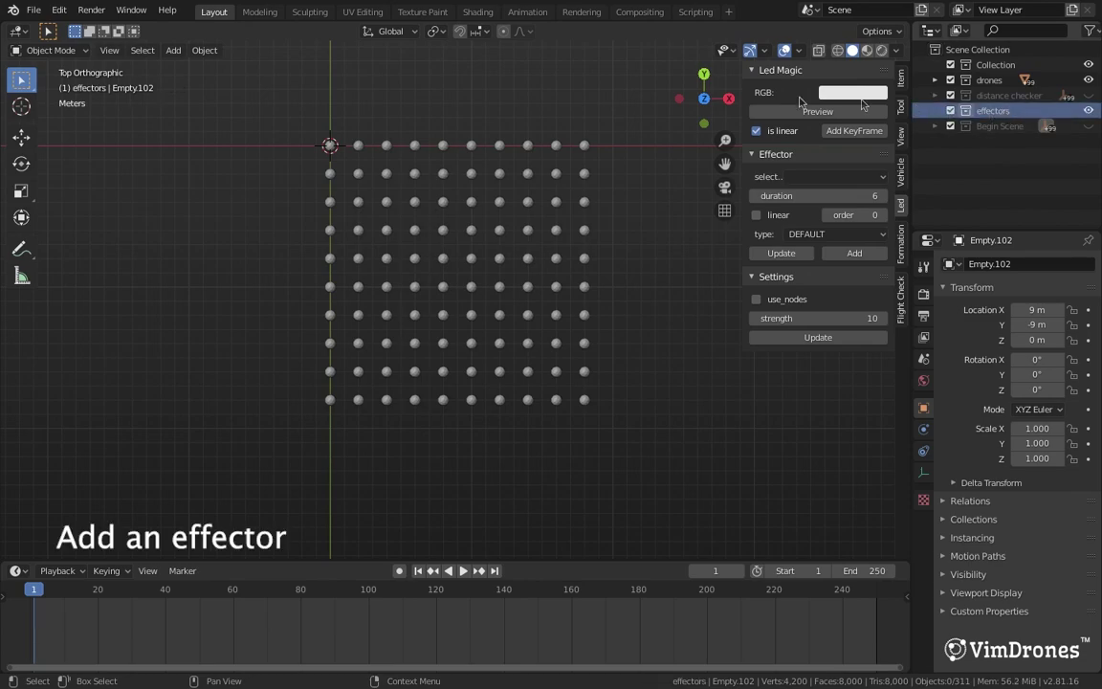
pyautogui.click(173, 50)
pyautogui.moveTo(194, 68)
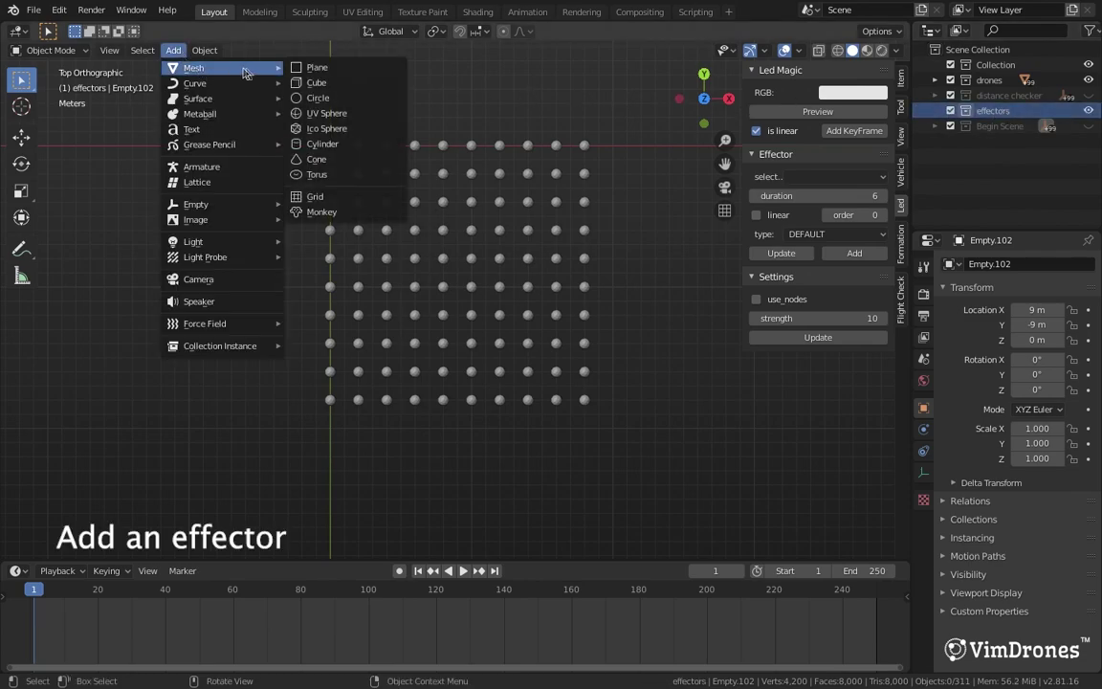
pyautogui.click(316, 83)
# Add a cube-shaped empty to the effectors collection
pyautogui.click(173, 49)
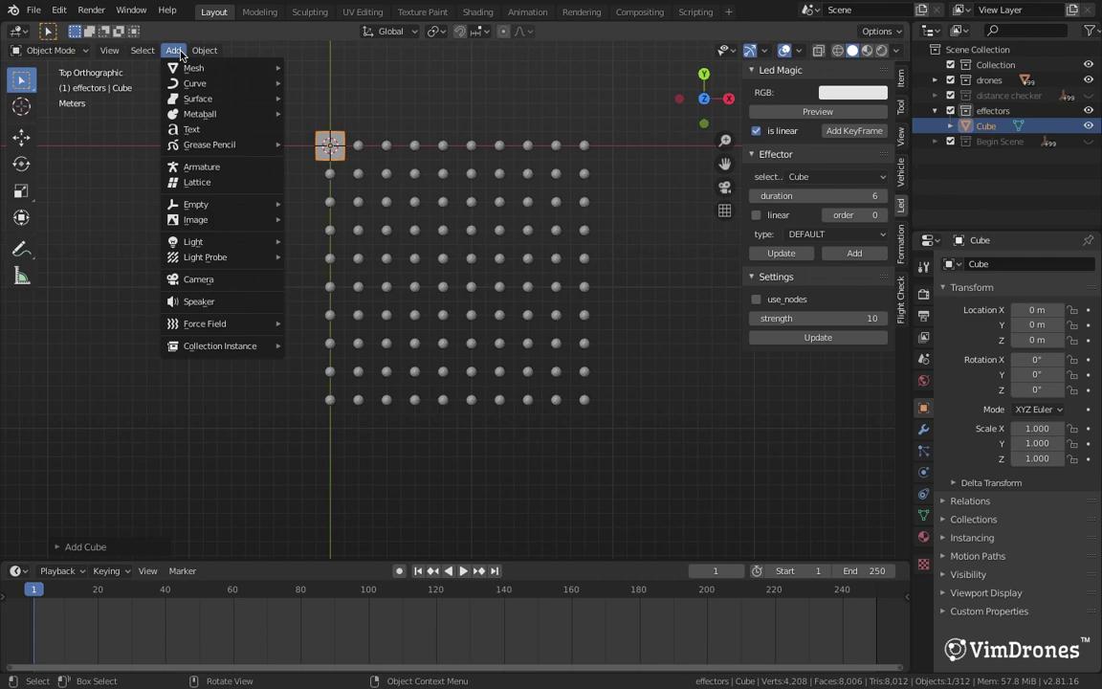
pyautogui.moveTo(189, 70)
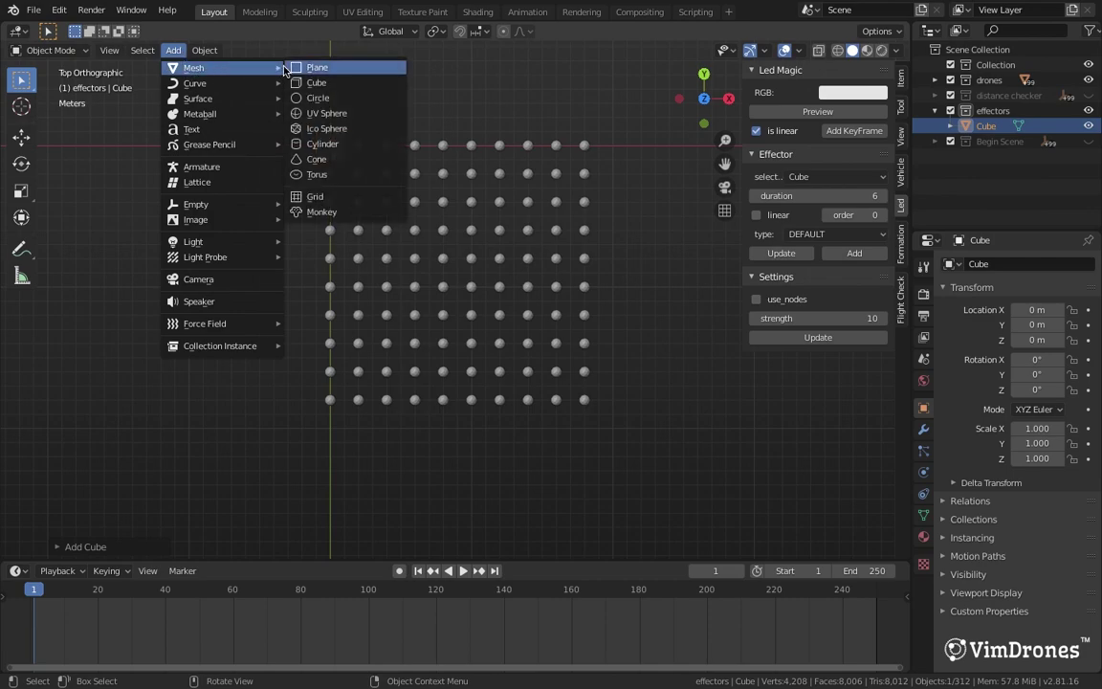
pyautogui.moveTo(198, 208)
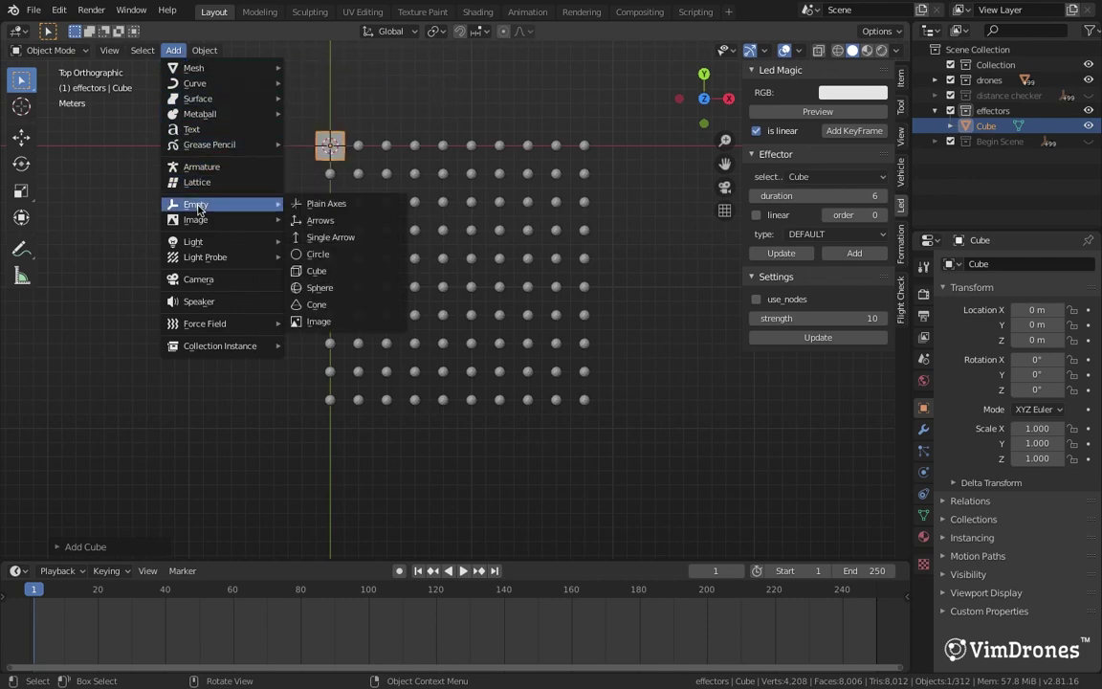
pyautogui.click(311, 272)
# Parent the cube mesh to the empty using the Object option
pyautogui.moveTo(990, 141)
pyautogui.mouseDown()
pyautogui.moveTo(1024, 140)
pyautogui.moveTo(988, 132)
pyautogui.mouseUp()
pyautogui.hotkey('ctrl', 'p')
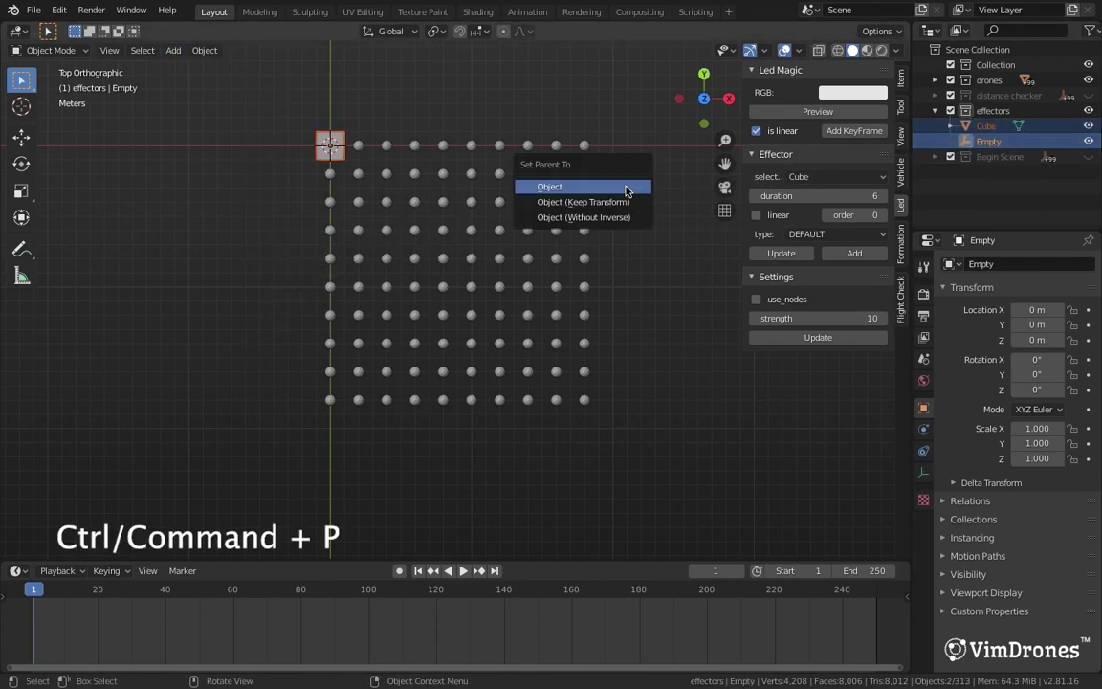
pyautogui.click(627, 190)
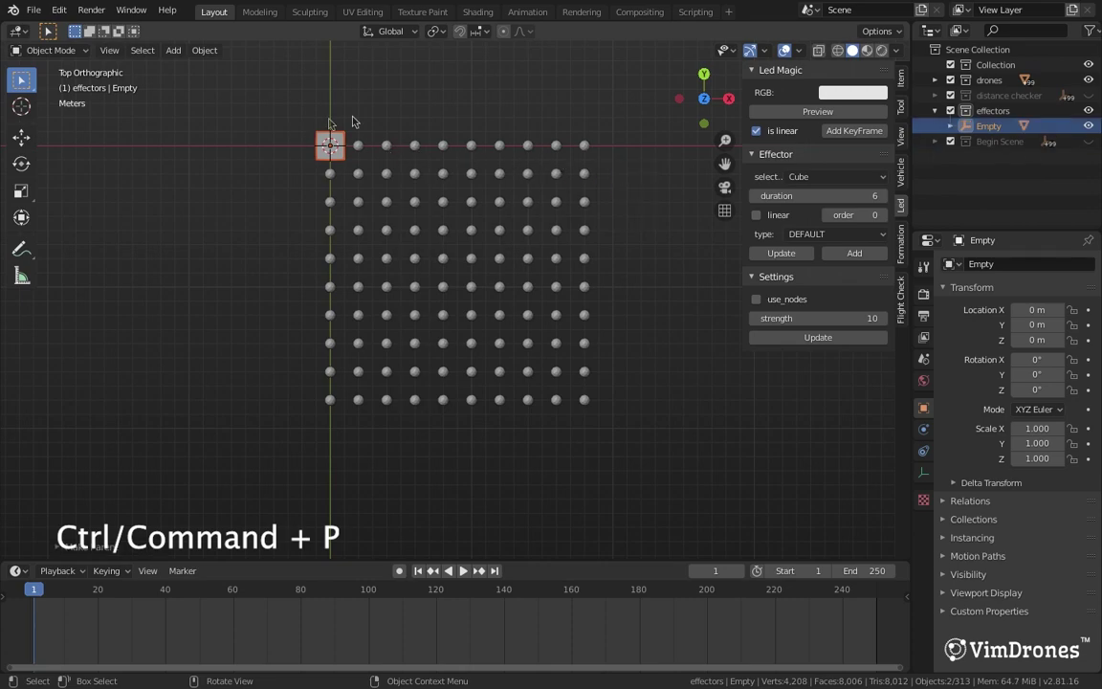
# Expand the empty's hierarchy and hide its child cube in the viewport
pyautogui.click(950, 125)
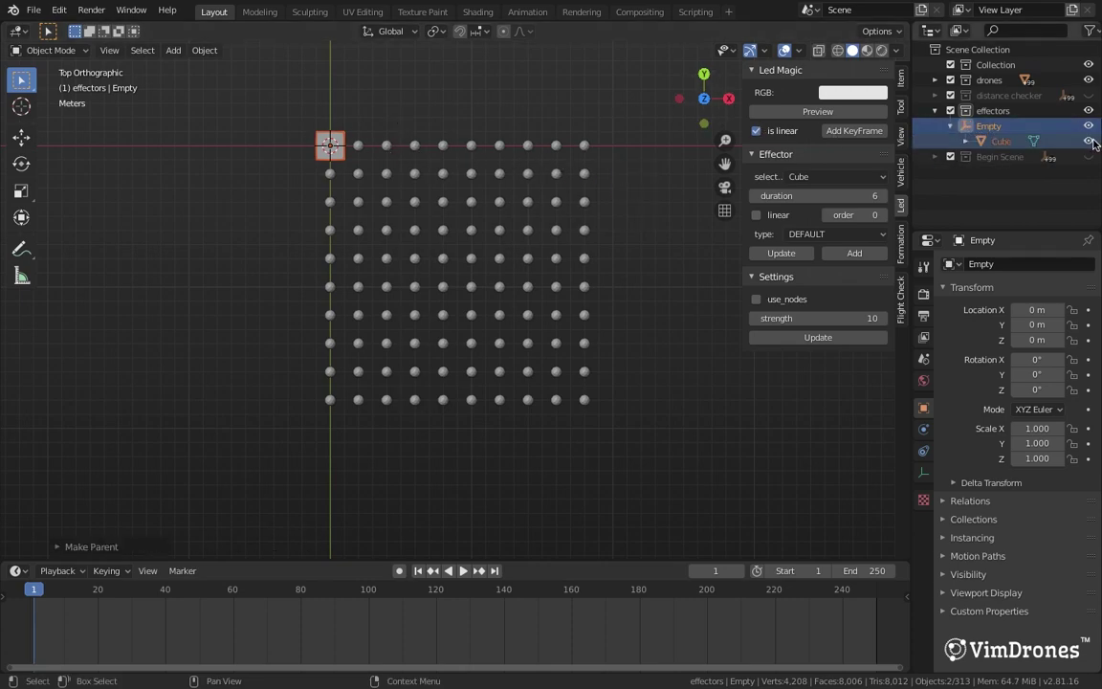
pyautogui.click(1087, 140)
pyautogui.scroll(2, 311, 137)
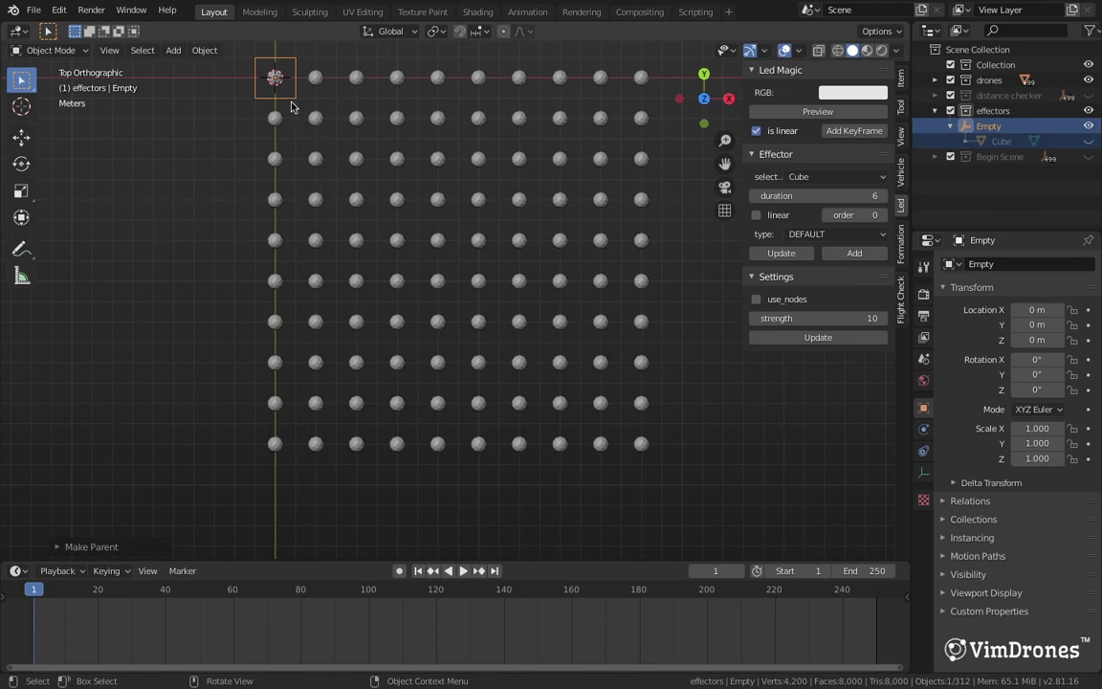
pyautogui.scroll(-2, 406, 150)
# Set the empty's location to X 9 m and Y -9 m
pyautogui.click(902, 78)
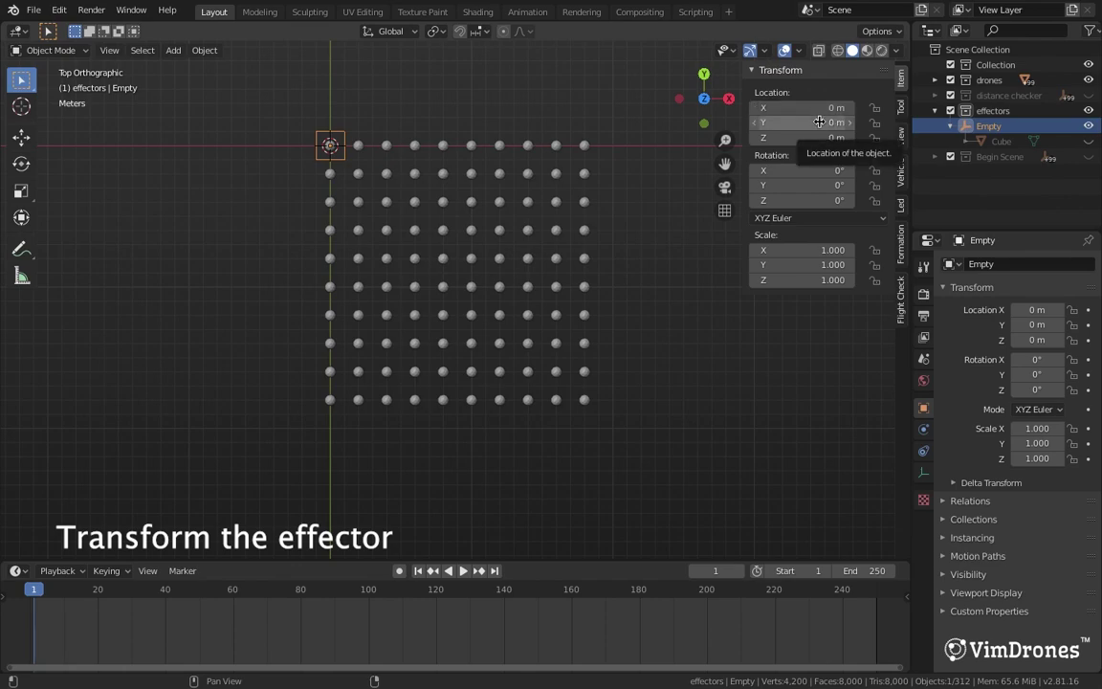
pyautogui.click(827, 107)
pyautogui.write('9')
pyautogui.press('Tab')
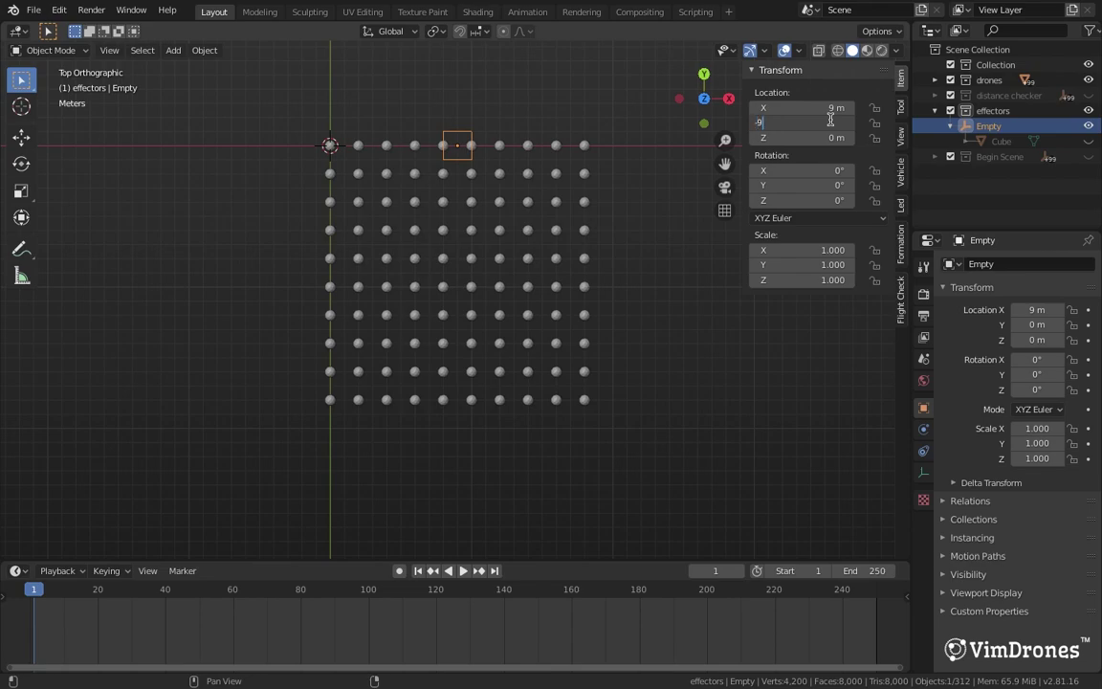
pyautogui.write('-9')
pyautogui.press('Return')
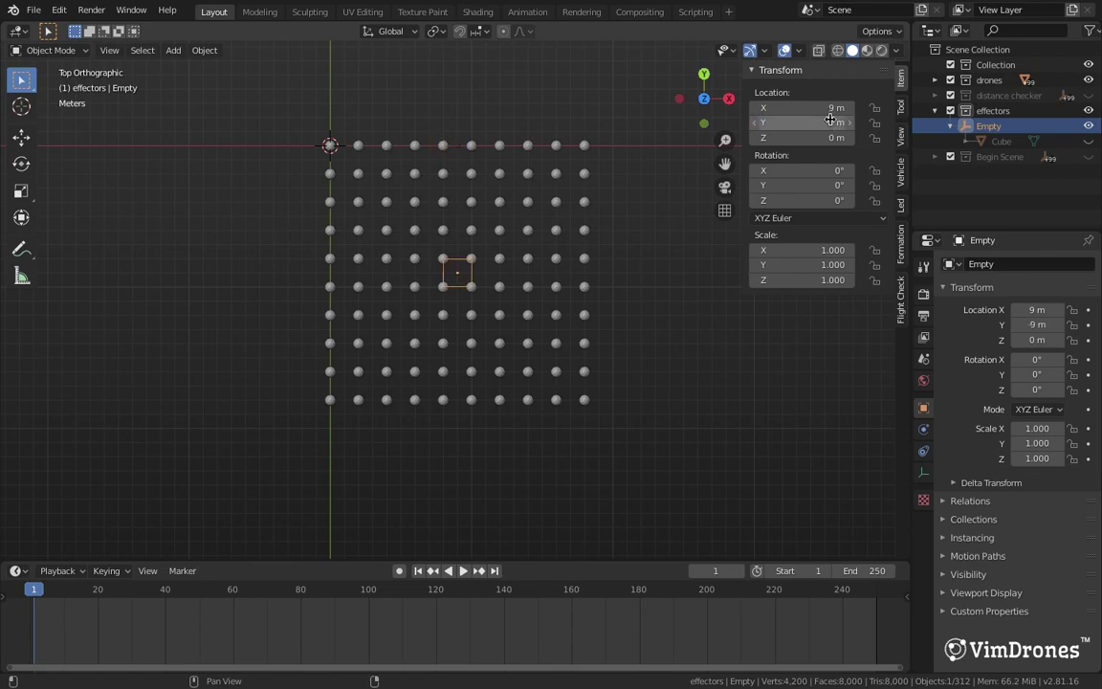
# Set the empty's scale to 10 on both X and Y
pyautogui.click(826, 248)
pyautogui.write('1')
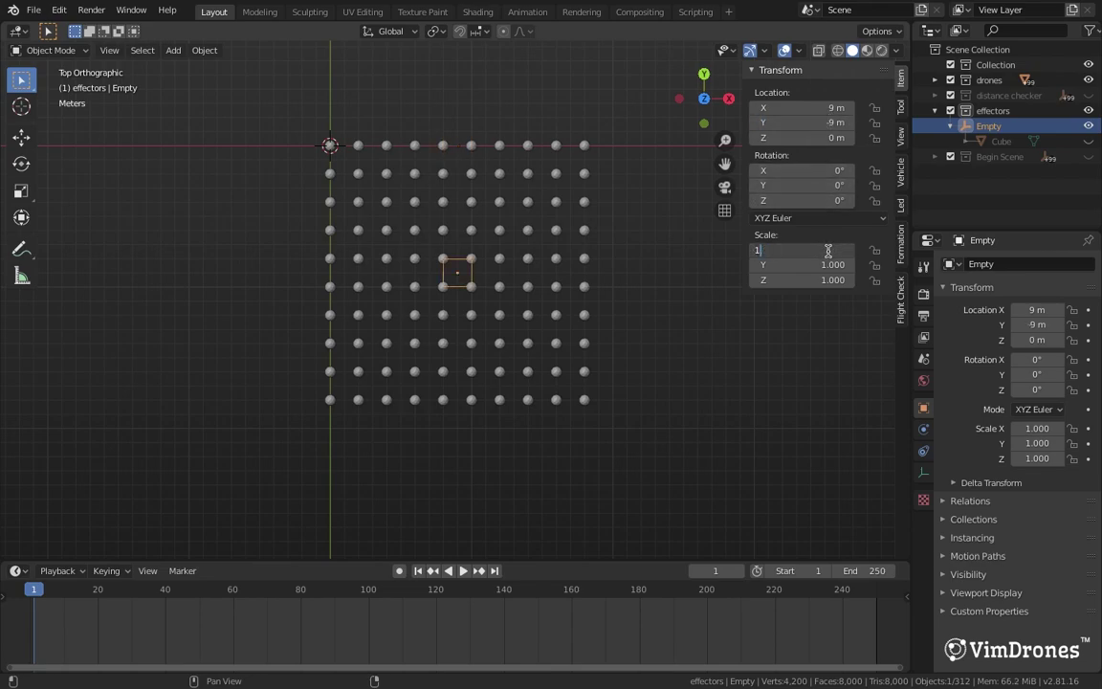
pyautogui.write('0')
pyautogui.press('Return')
pyautogui.click(828, 265)
pyautogui.write('10')
pyautogui.press('Return')
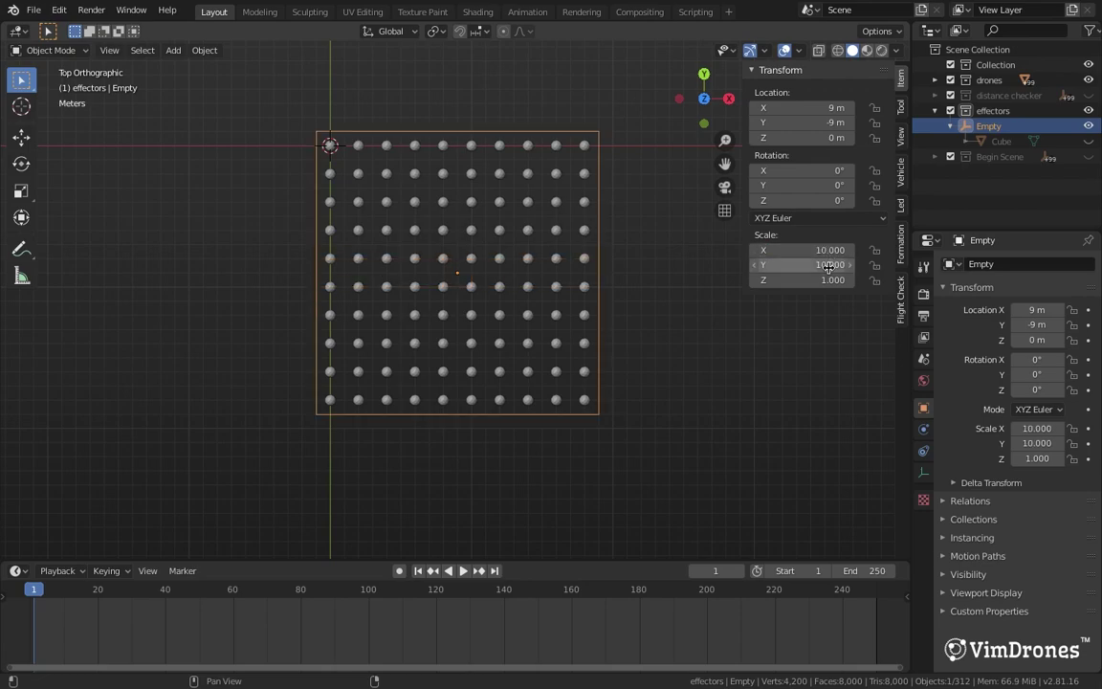
# Unhide the cube parented to the empty and select it
pyautogui.click(1088, 141)
pyautogui.click(1089, 140)
pyautogui.click(1001, 141)
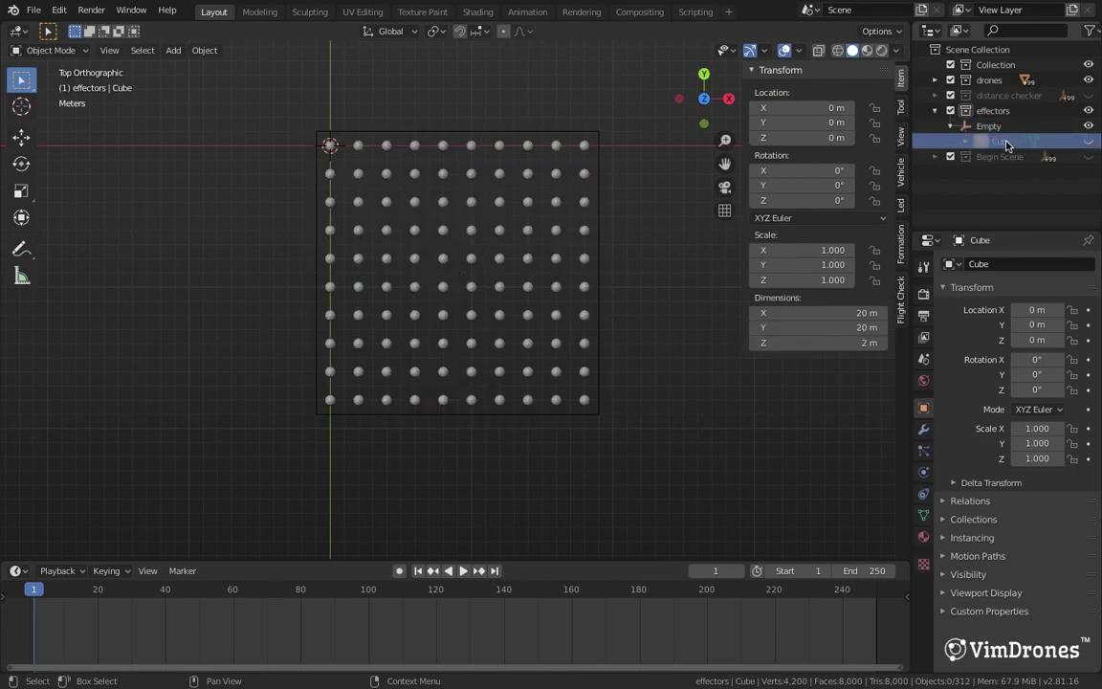
pyautogui.click(1088, 141)
pyautogui.click(1008, 143)
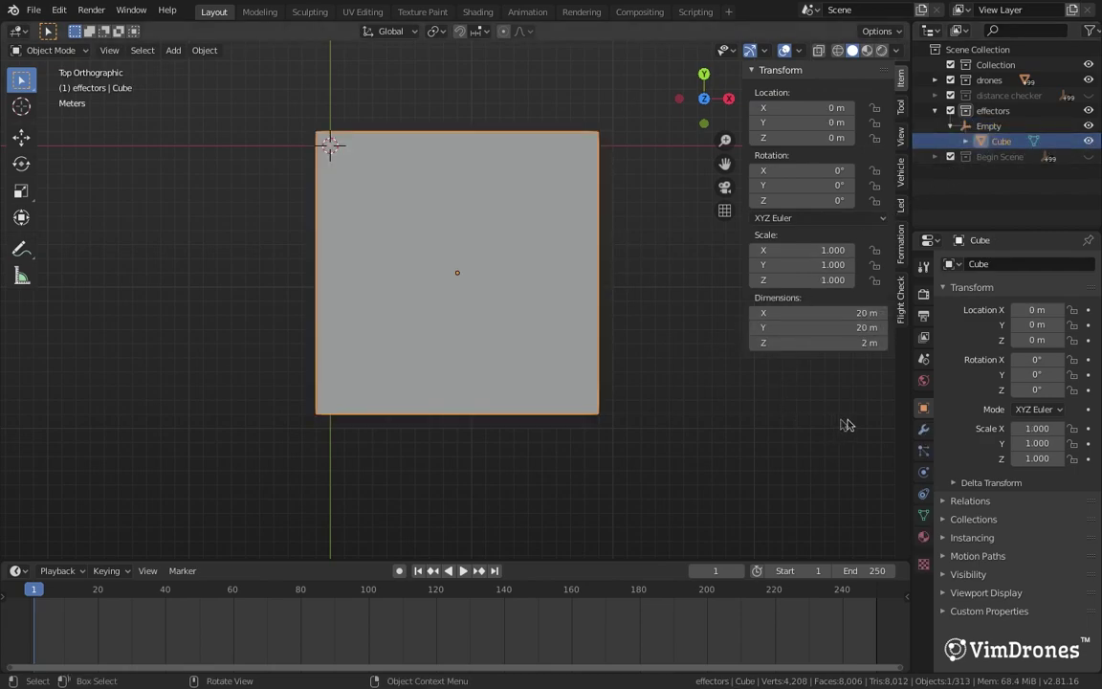
# Create a first material on the cube with nodes disabled and a red base color
pyautogui.click(923, 537)
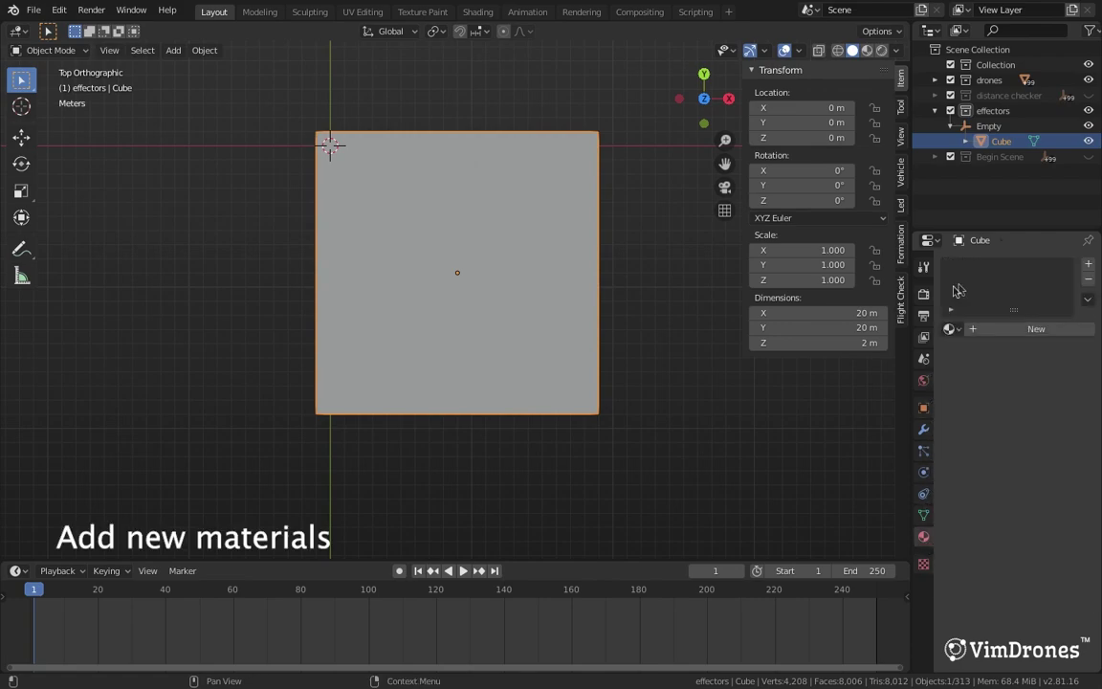
pyautogui.click(1019, 331)
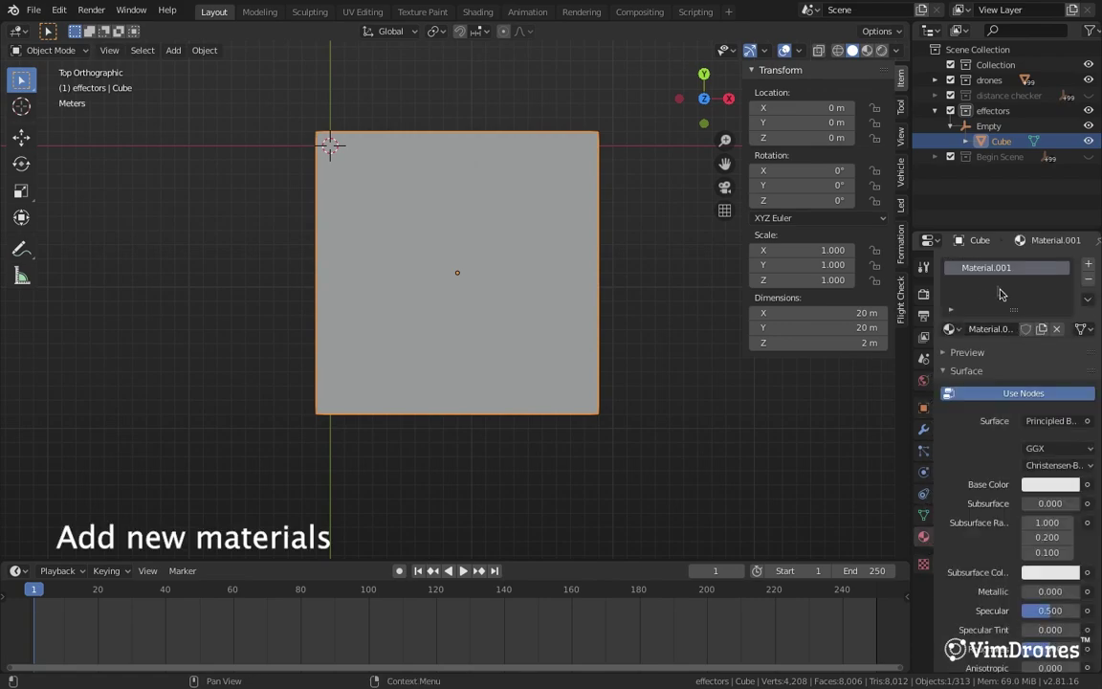
pyautogui.click(1014, 394)
pyautogui.click(1039, 423)
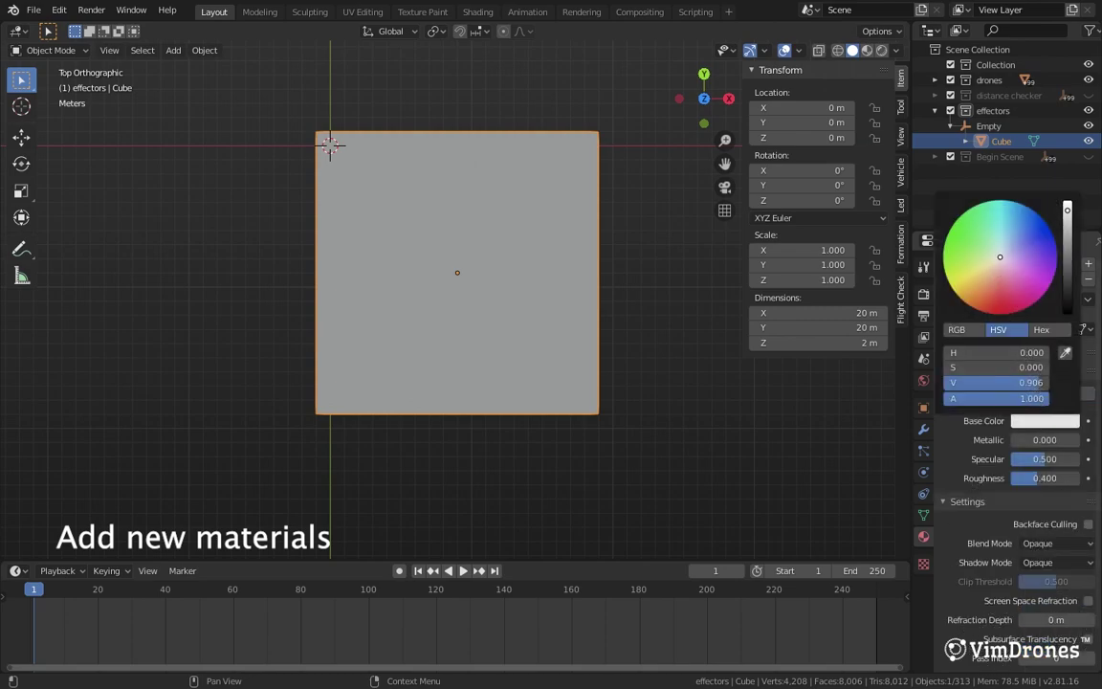
pyautogui.moveTo(999, 256); pyautogui.dragTo(1001, 315)
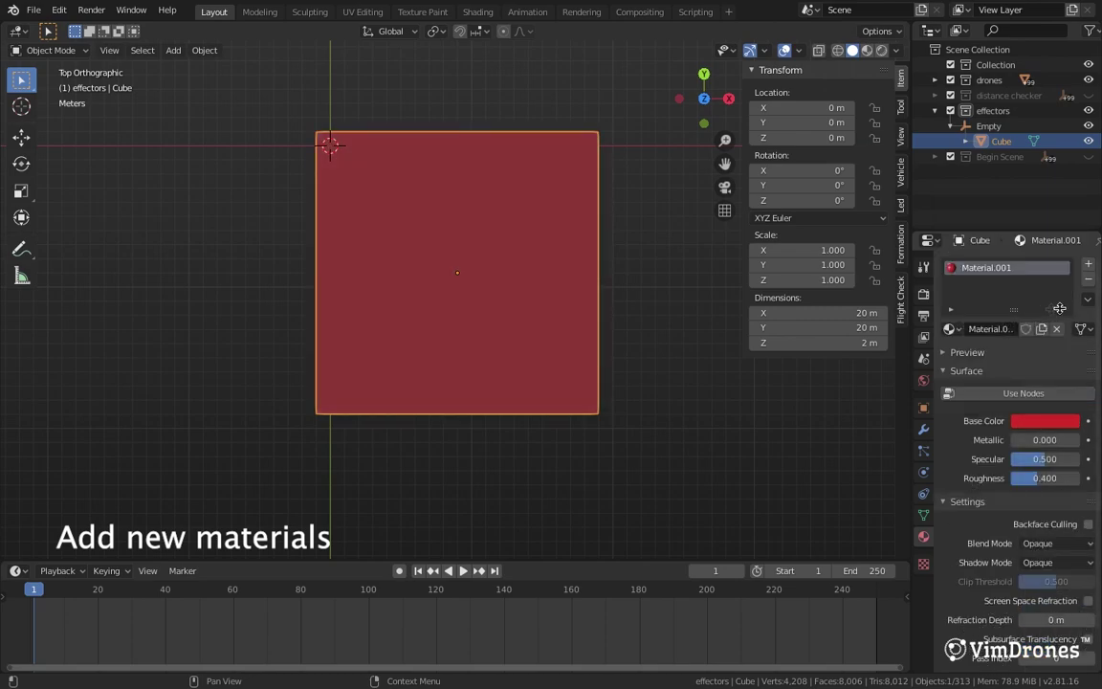
# Add a second material to the cube with nodes disabled and a green base color, about H 0.348 and S 0.966
pyautogui.click(1088, 265)
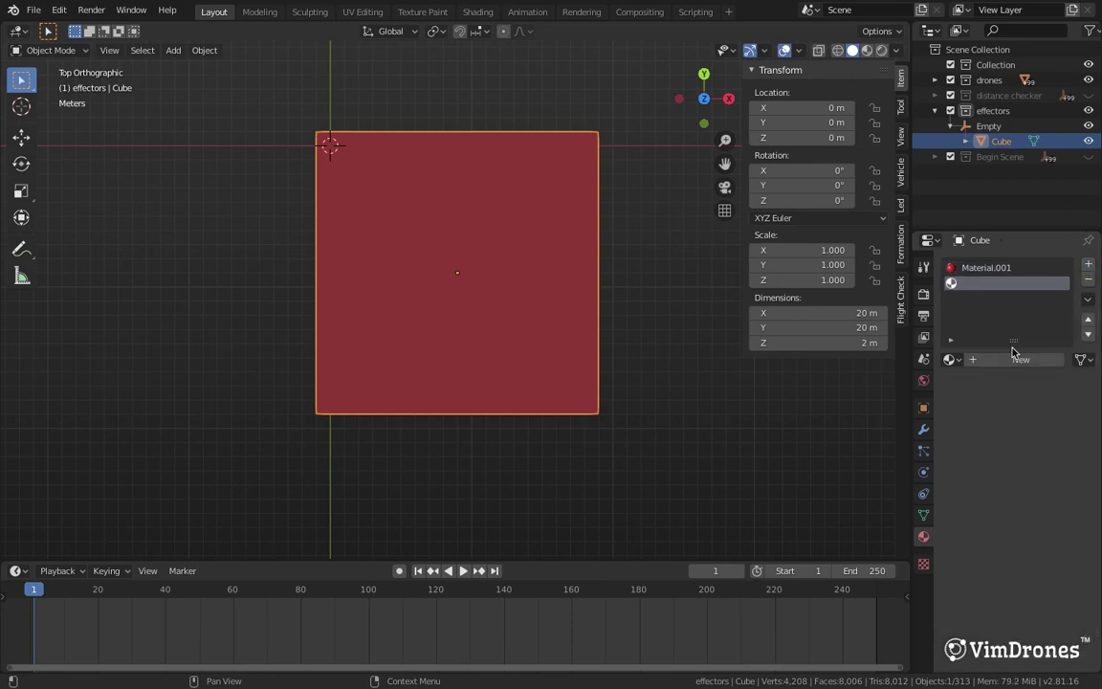
pyautogui.click(1011, 358)
pyautogui.click(1026, 427)
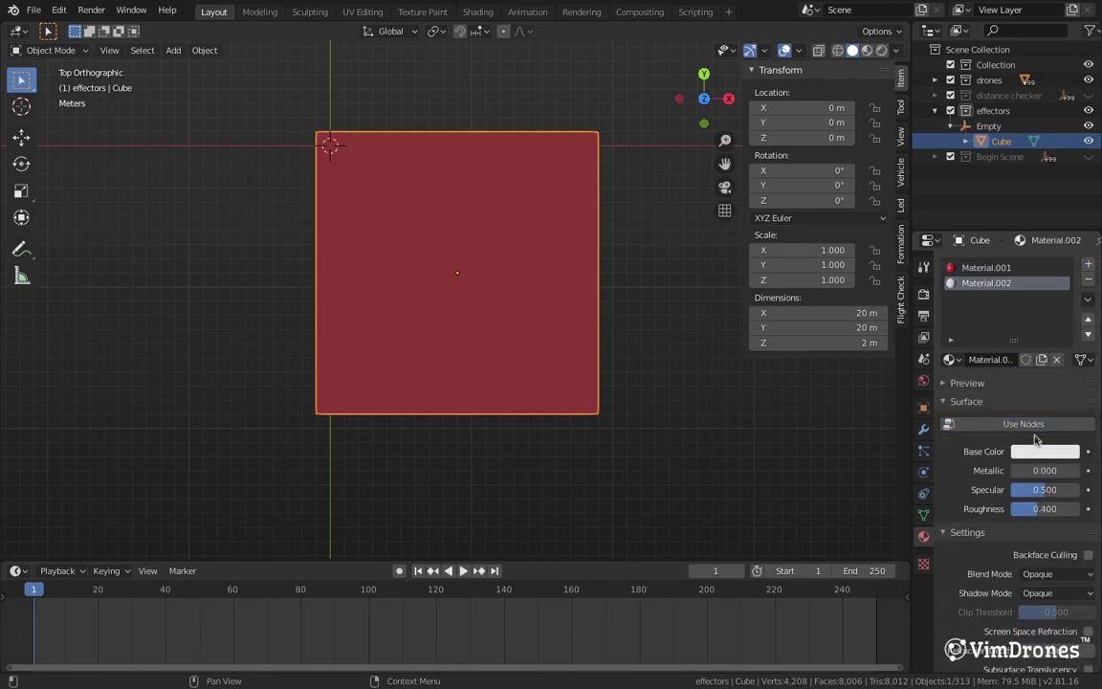
pyautogui.click(1033, 448)
pyautogui.click(954, 254)
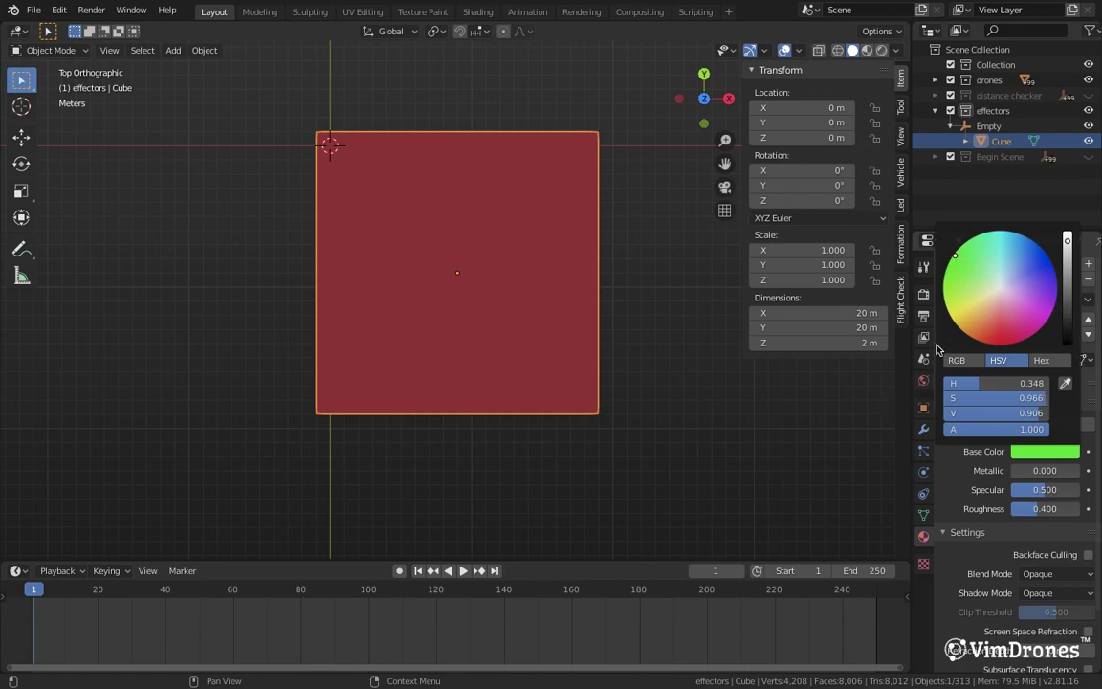
# Add a third material to the cube with nodes disabled and a blue base color, and hide the deselected cube
pyautogui.click(1088, 267)
pyautogui.click(1033, 358)
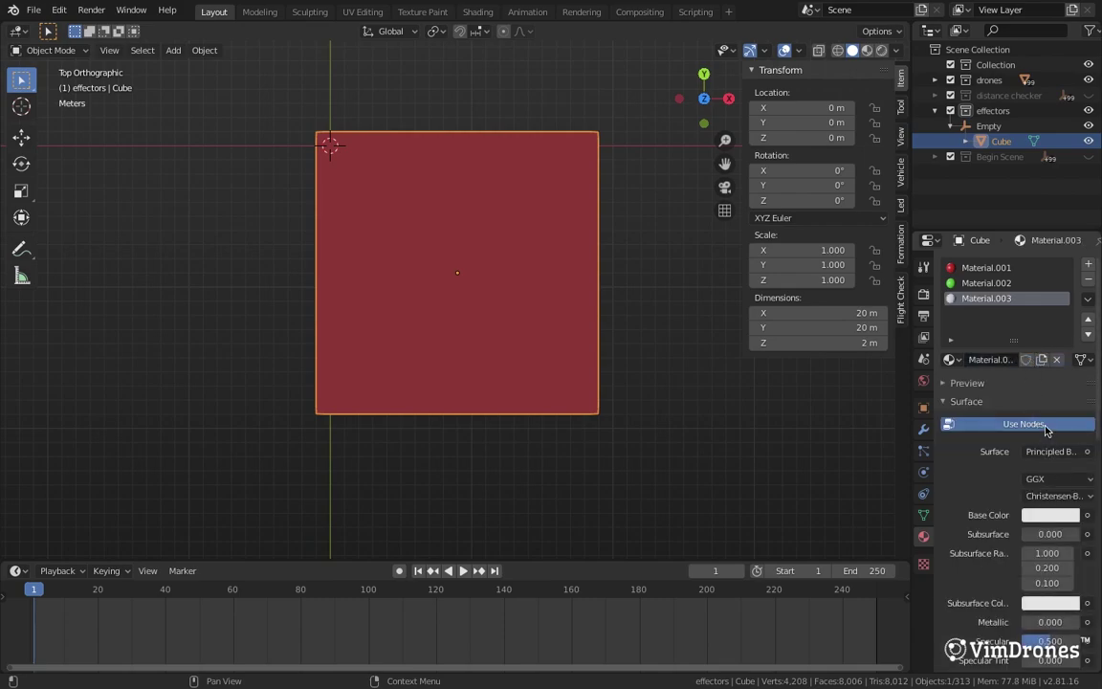
pyautogui.click(1045, 424)
pyautogui.click(1044, 450)
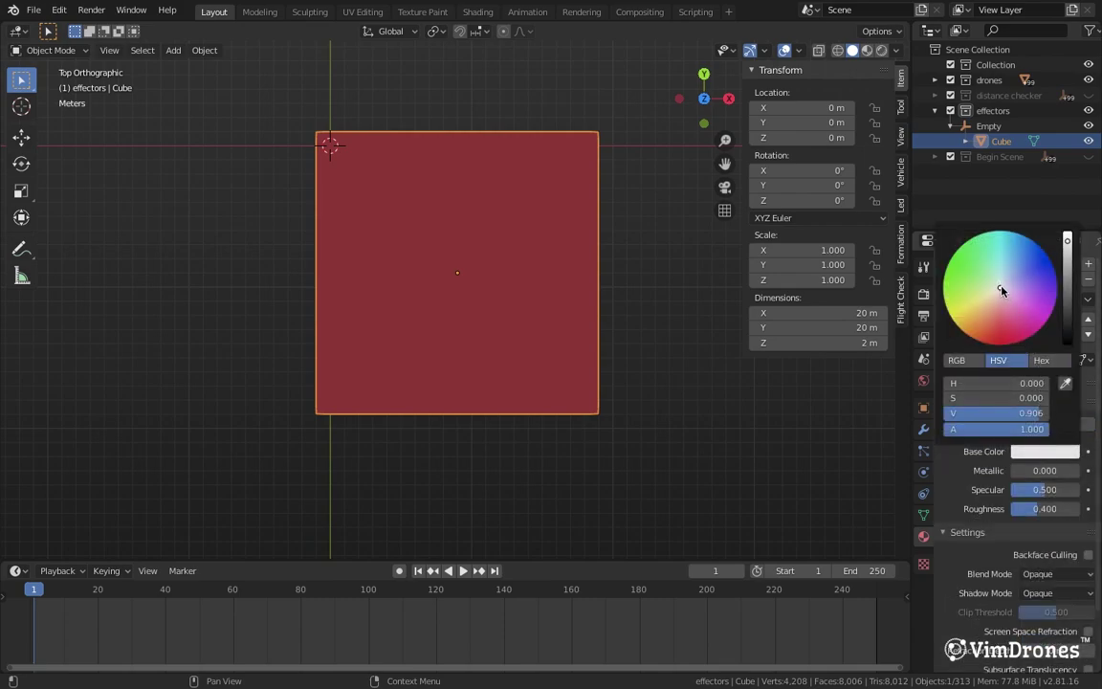
pyautogui.moveTo(1002, 289); pyautogui.dragTo(1049, 258)
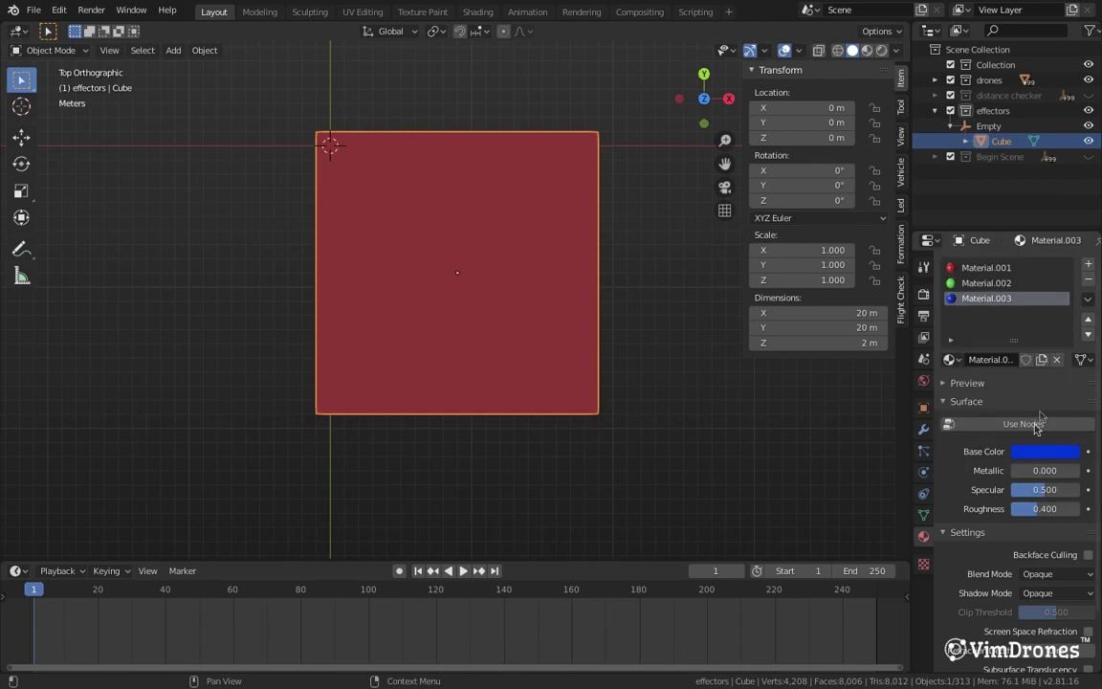
pyautogui.click(763, 401)
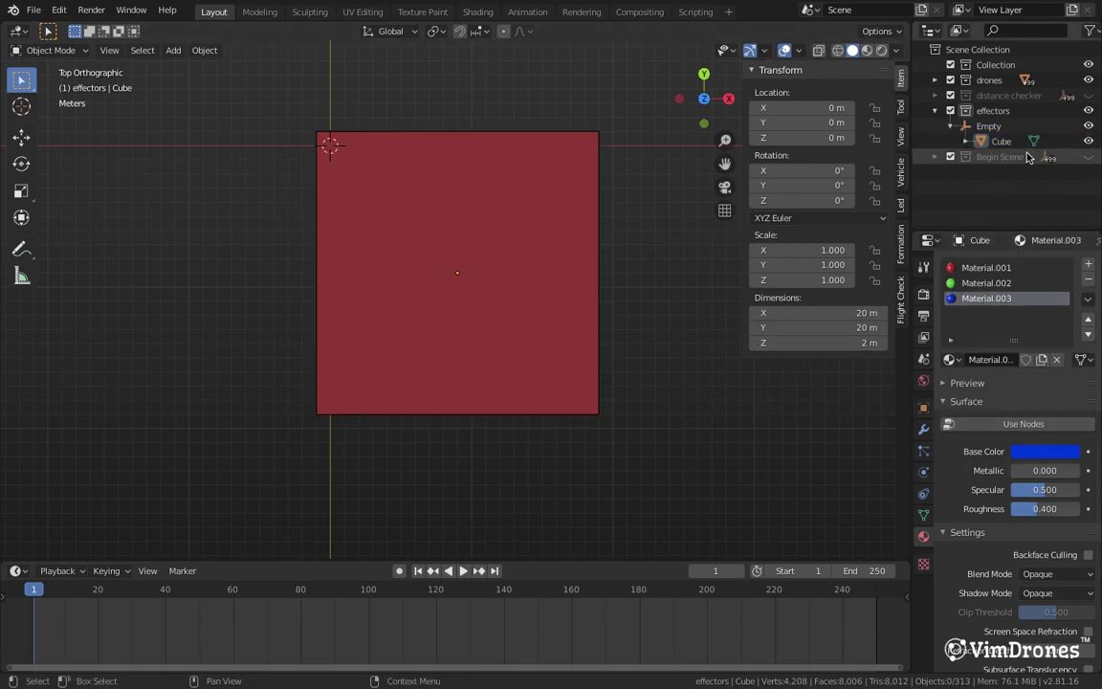
pyautogui.click(1087, 141)
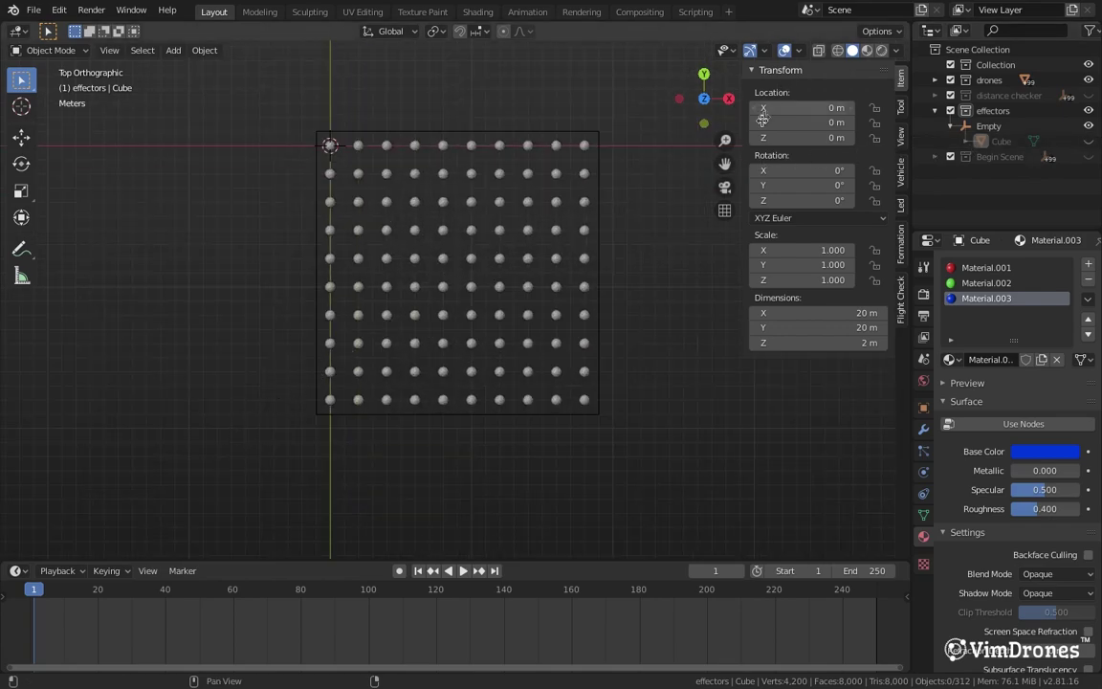
# Open the LED effector settings and play the animation to preview the drones' color changes inside the cube
pyautogui.click(902, 144)
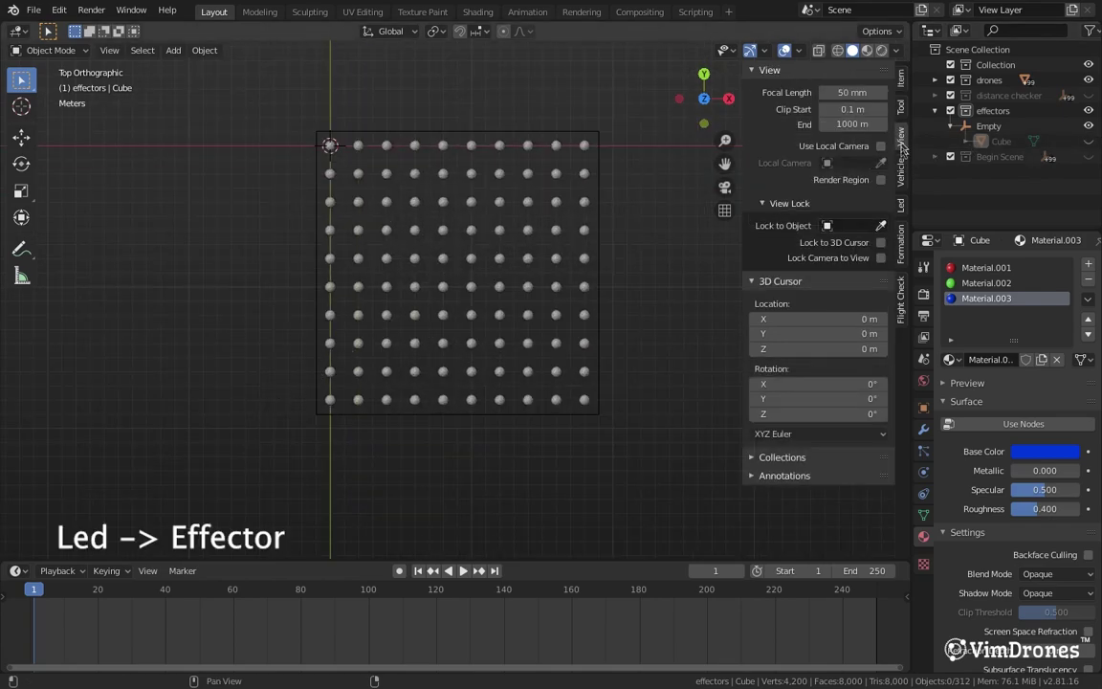
pyautogui.click(900, 204)
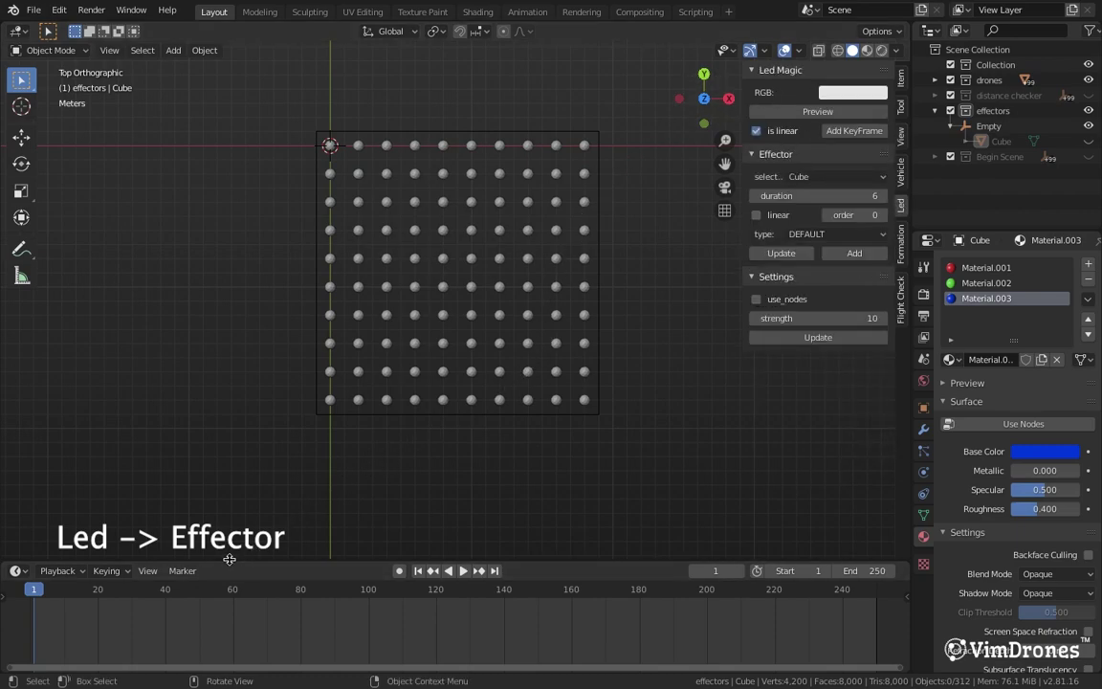
pyautogui.press('space')
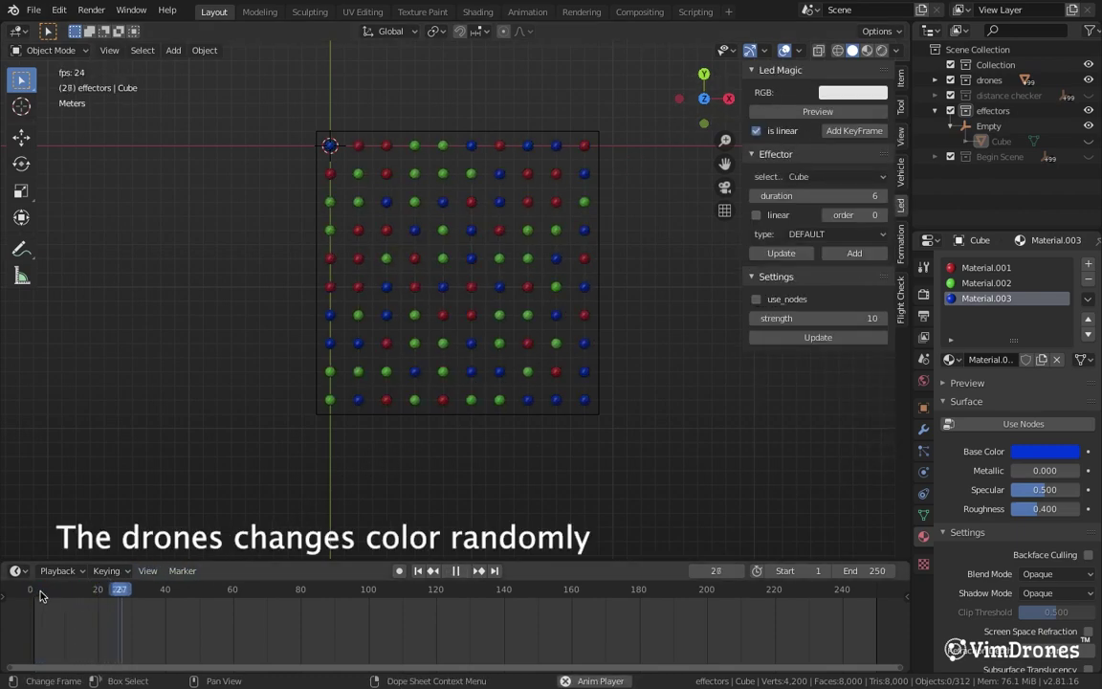
pyautogui.press('space')
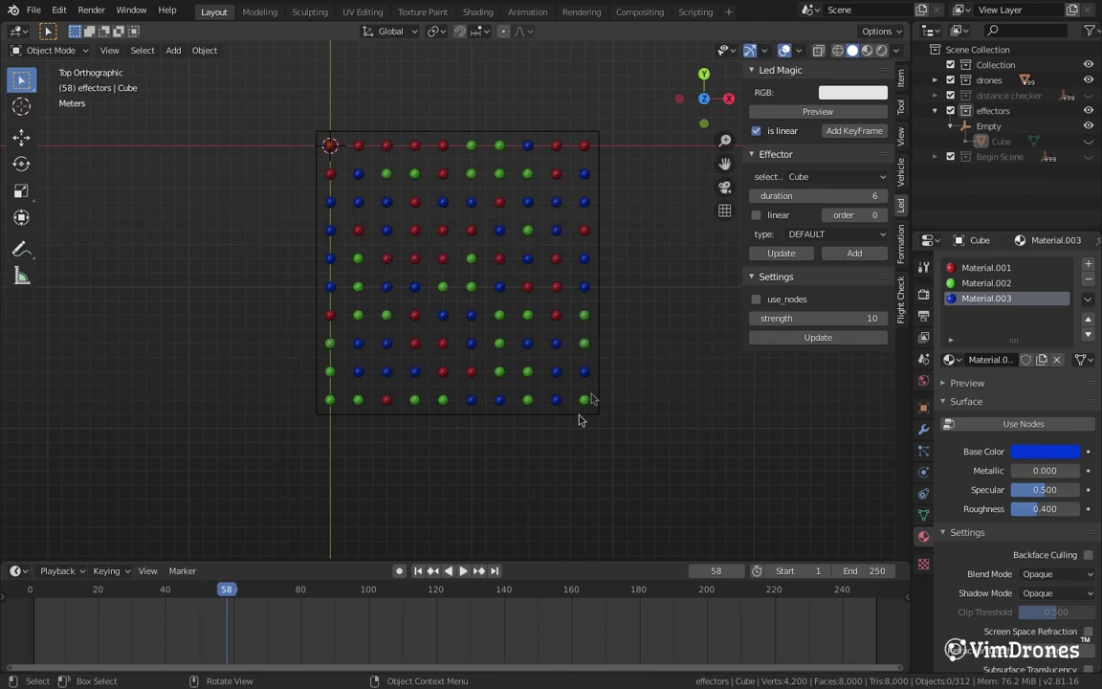
# Choose the Cube effector with type DEFAULT, update it, and play the animation to preview the effect
pyautogui.click(840, 180)
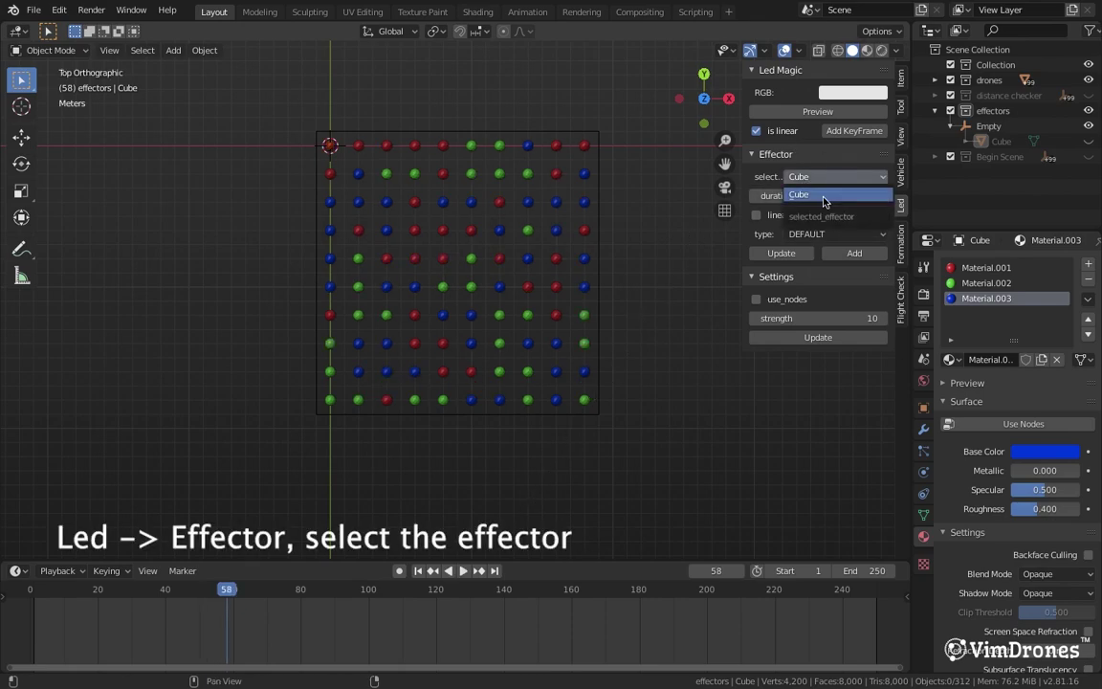
pyautogui.click(822, 195)
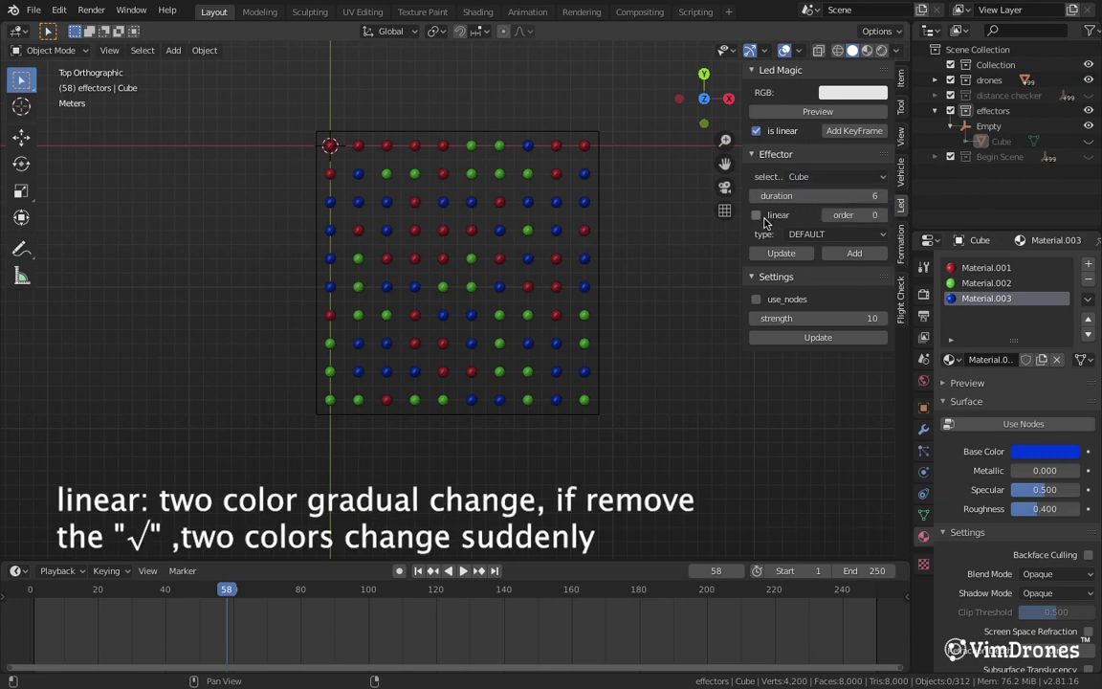
pyautogui.click(830, 235)
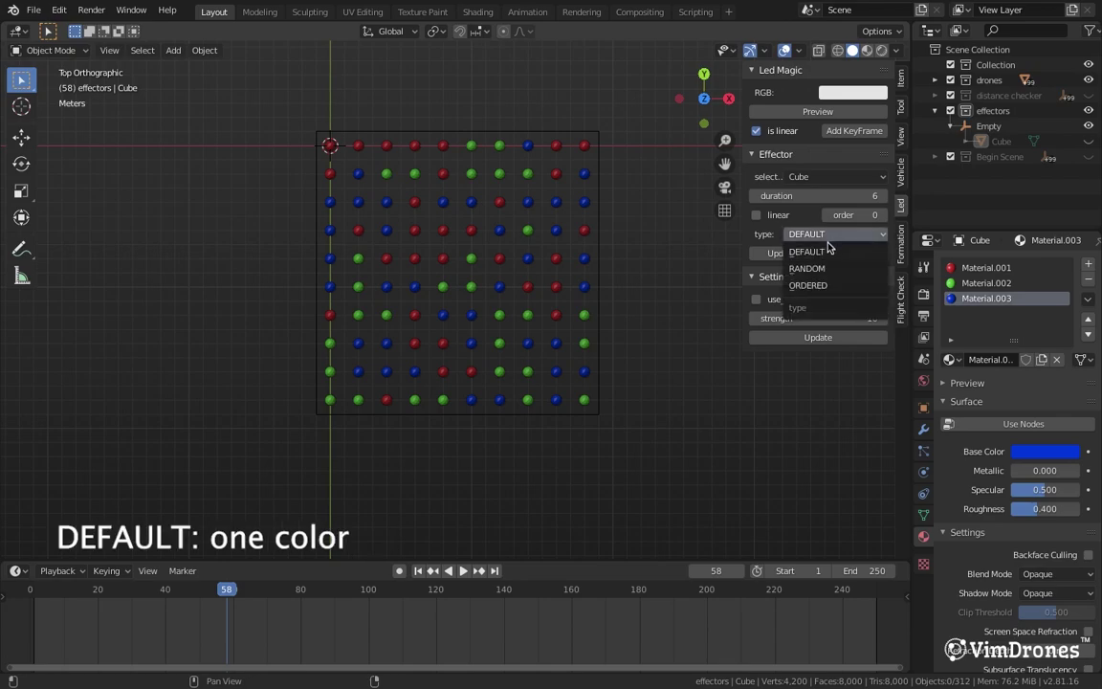
pyautogui.click(820, 252)
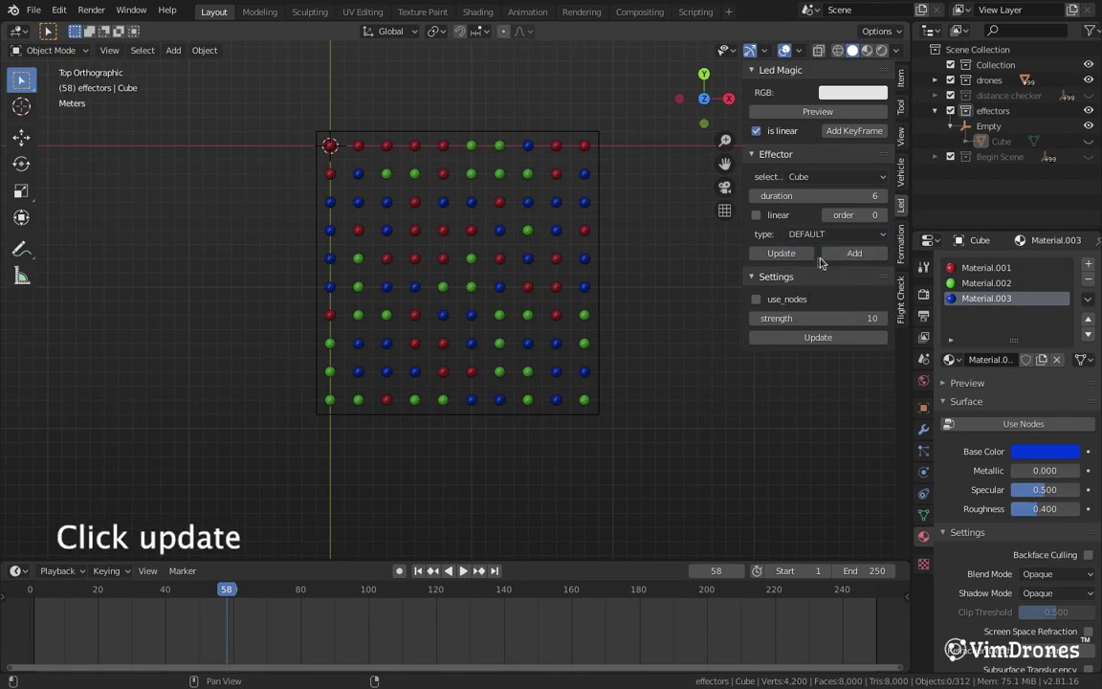
pyautogui.click(786, 253)
pyautogui.press('space')
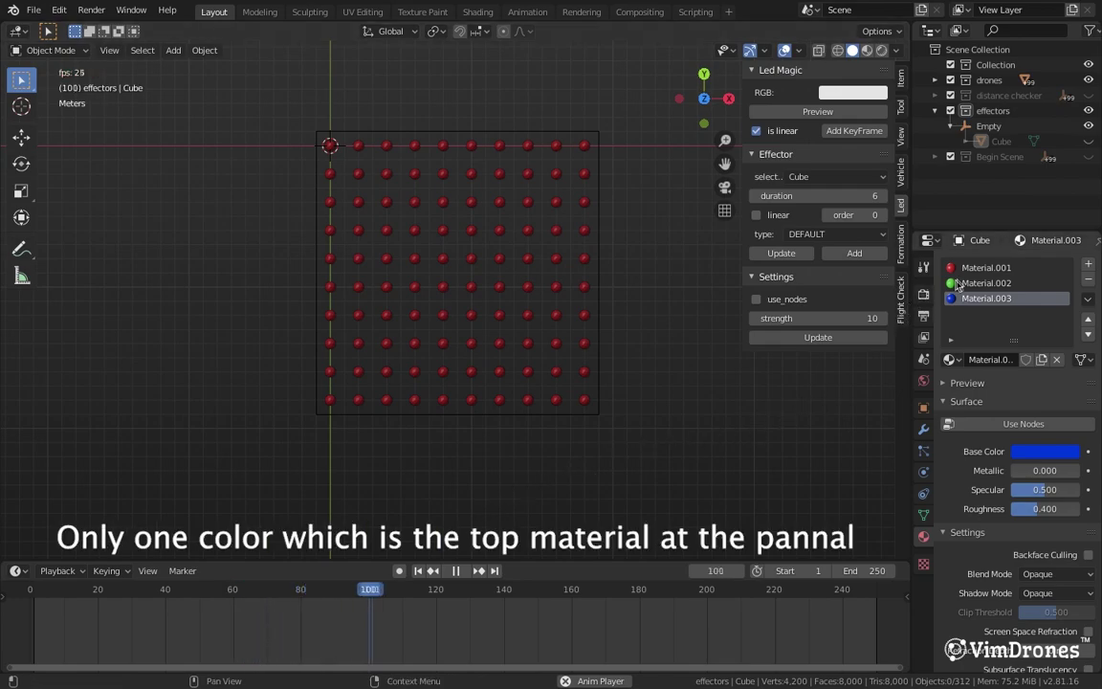
pyautogui.press('space')
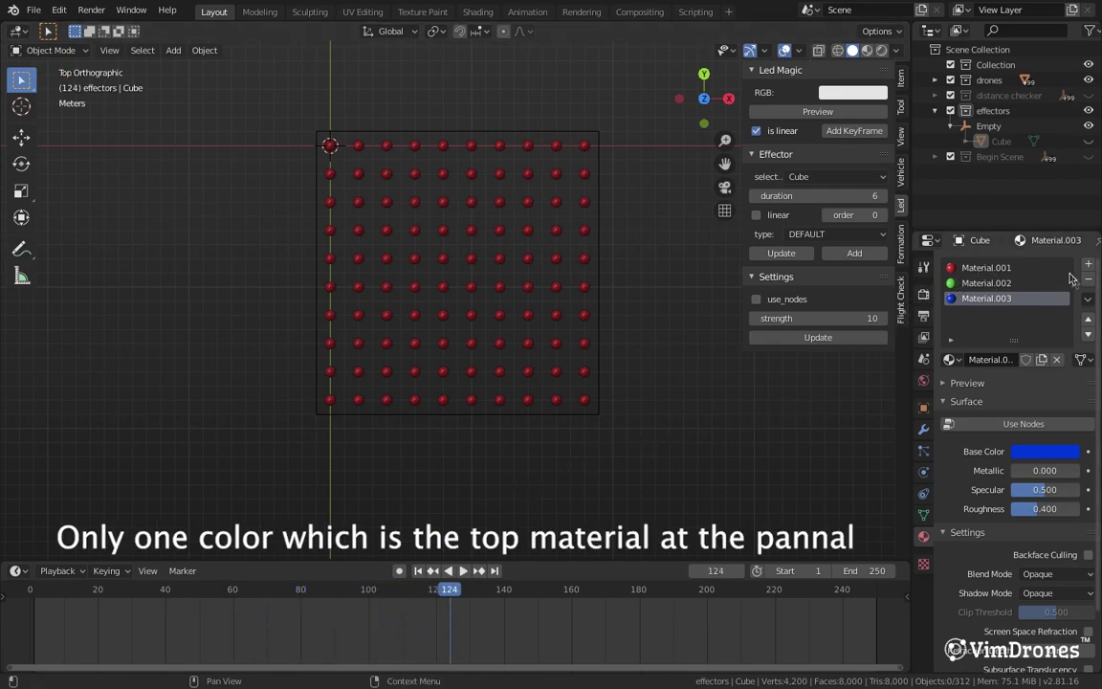
# Move the green material to the top of the cube's material list, preview the animation, and restore the original material order
pyautogui.click(995, 283)
pyautogui.click(1087, 319)
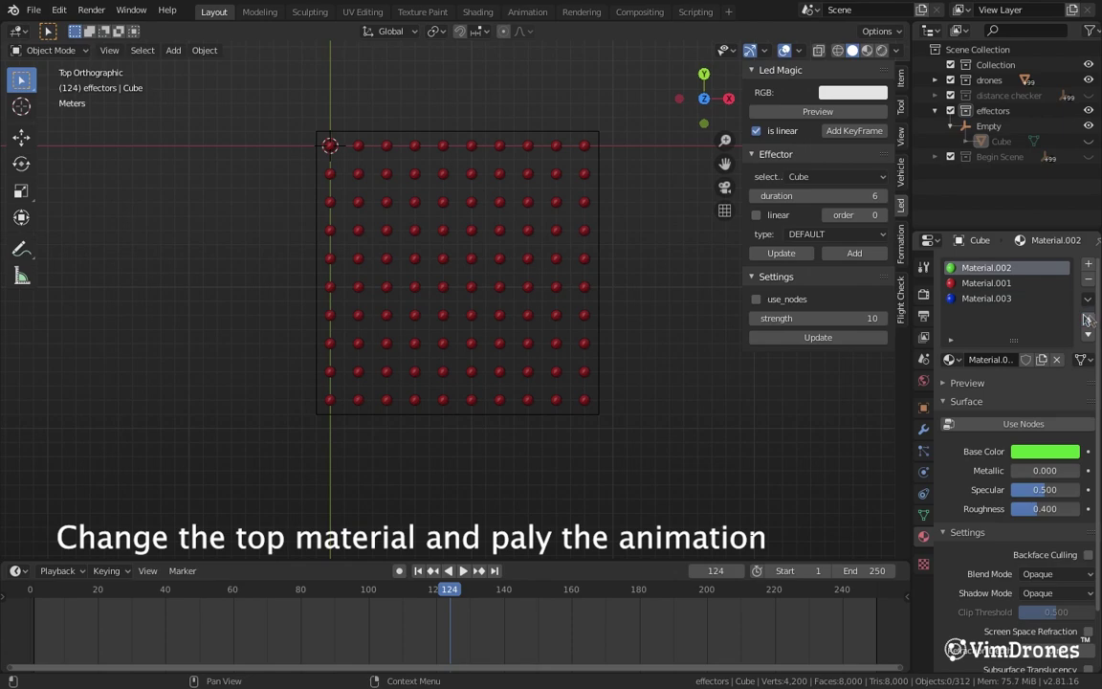
pyautogui.press('space')
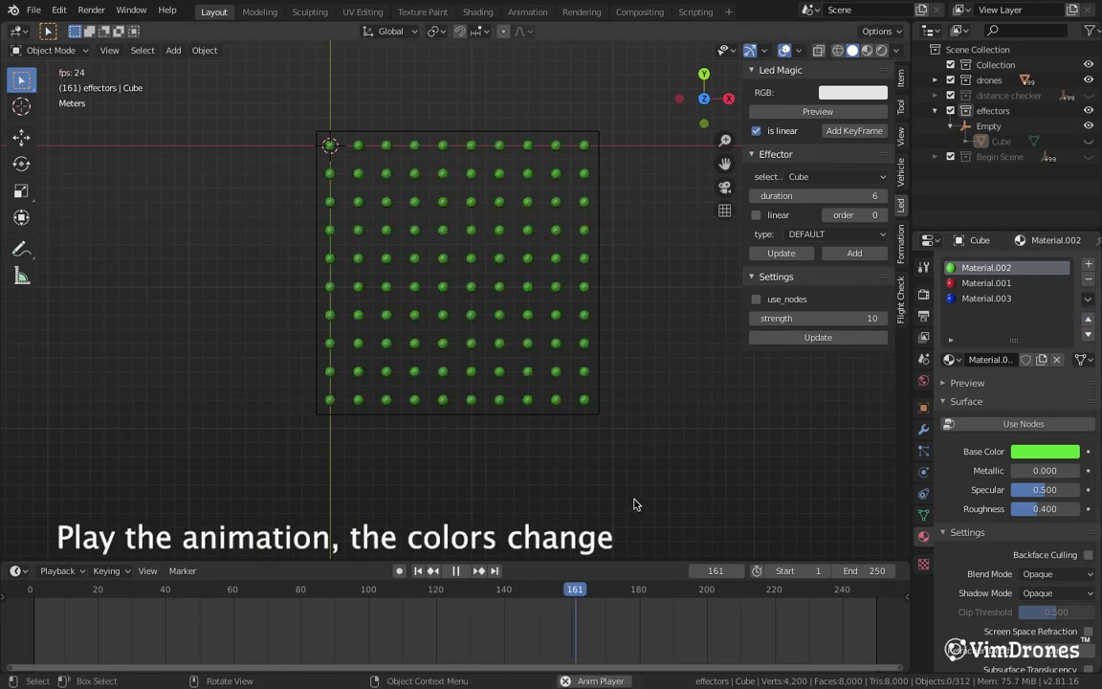
pyautogui.press('space')
pyautogui.click(1087, 335)
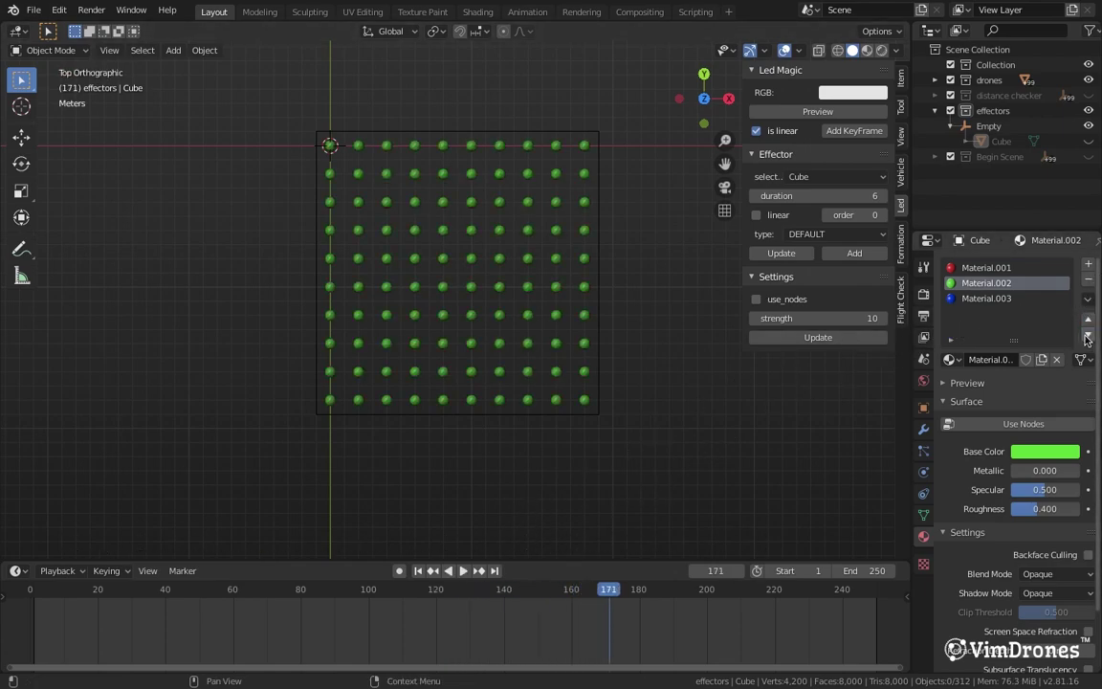
# From frame 60, enable linear for the Cube effector, set its type to RANDOM, and update it during playback
pyautogui.moveTo(609, 590); pyautogui.dragTo(232, 590)
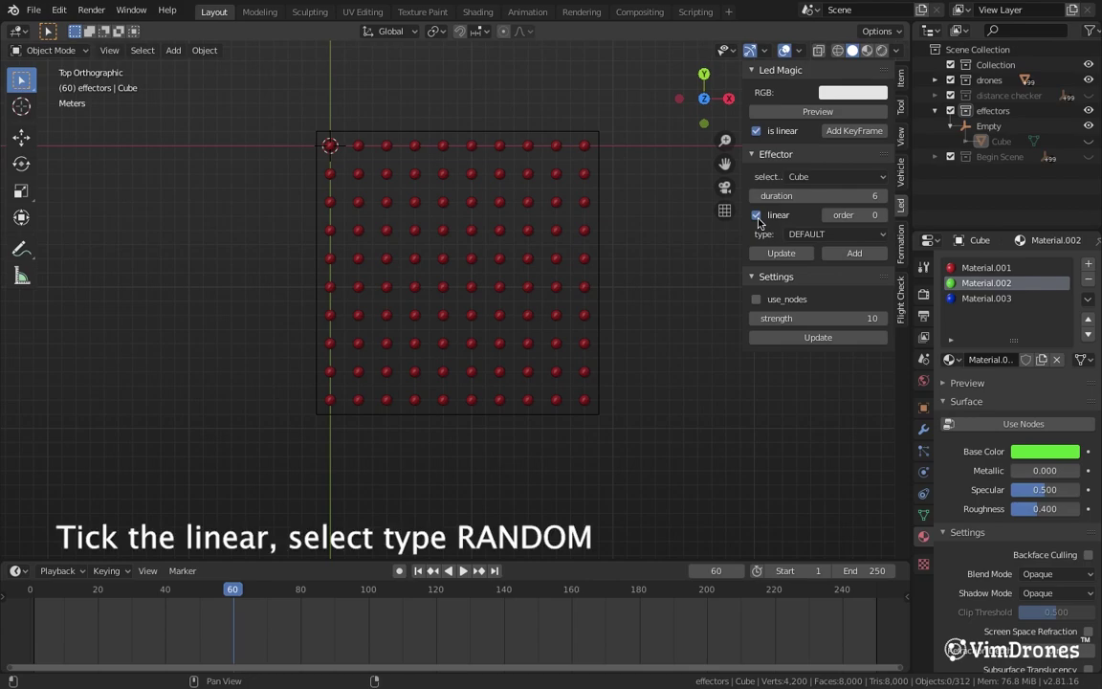
pyautogui.click(802, 233)
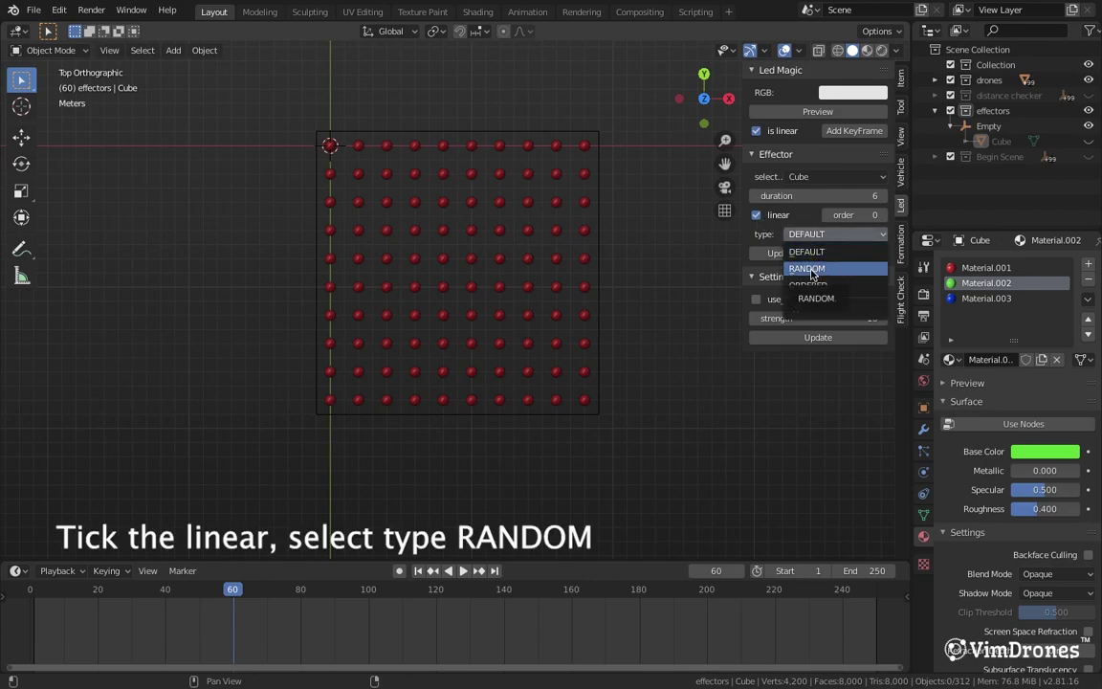
pyautogui.click(809, 269)
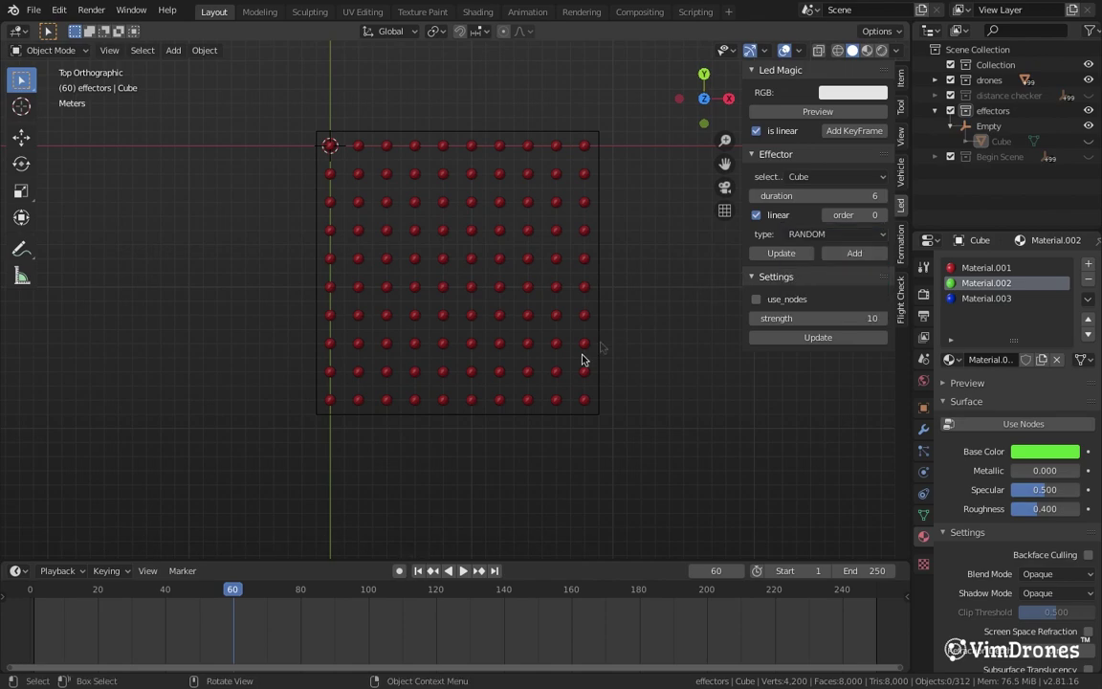
pyautogui.press('space')
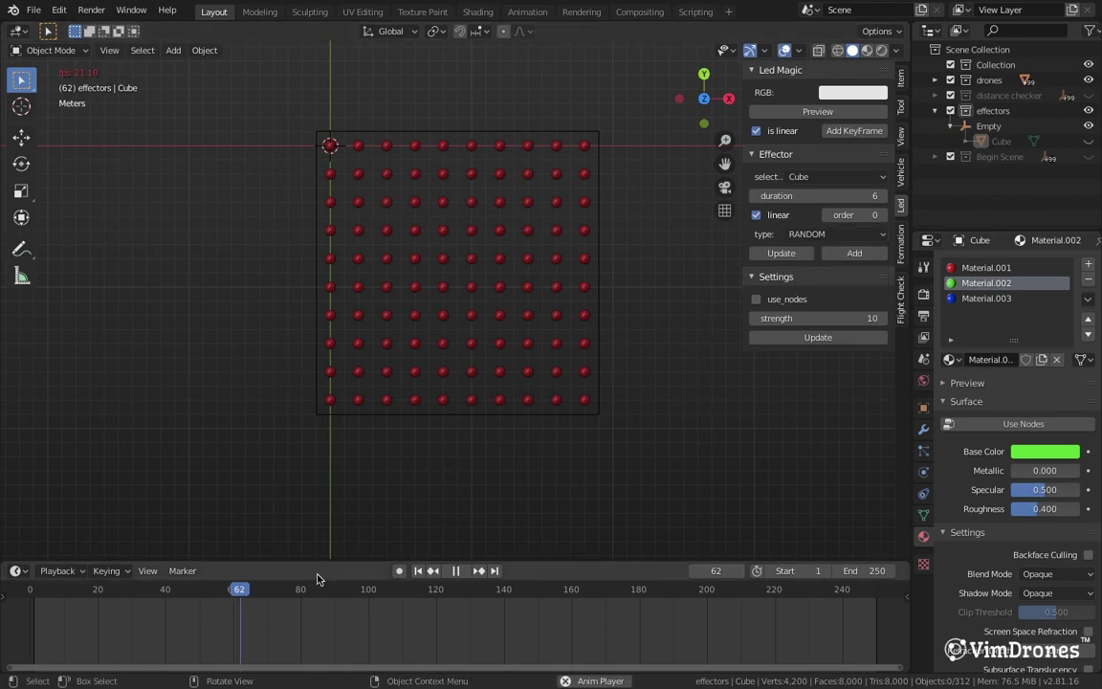
pyautogui.click(799, 253)
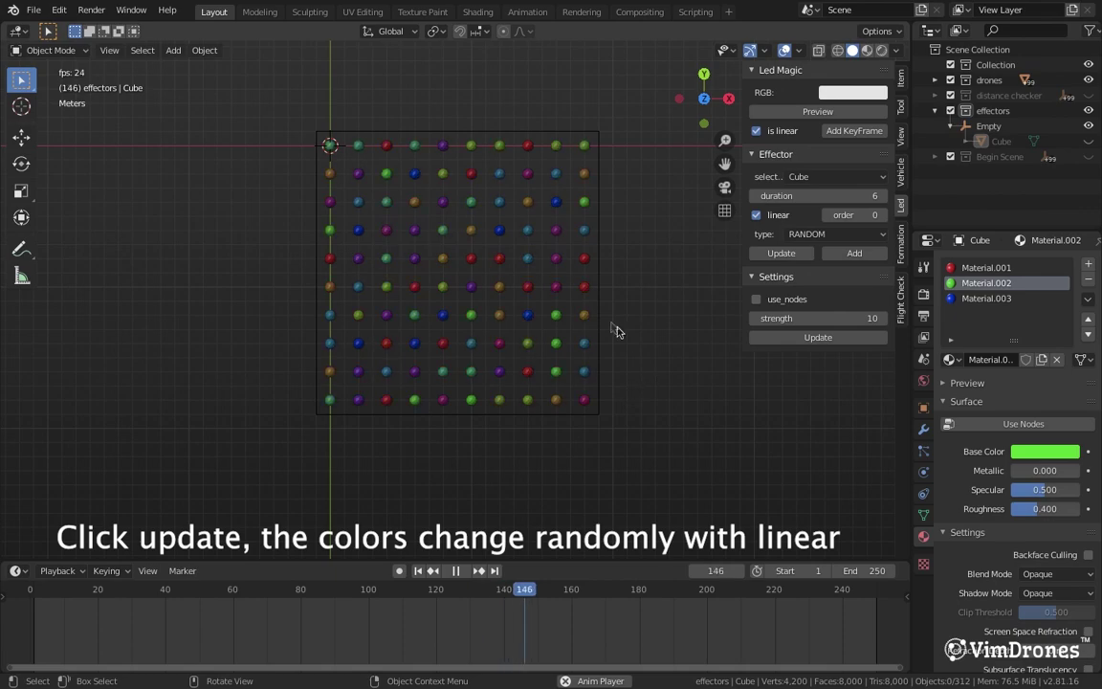
# Turn off linear for the Cube effector, set its duration to 20 frames, and update it
pyautogui.click(756, 214)
pyautogui.click(780, 253)
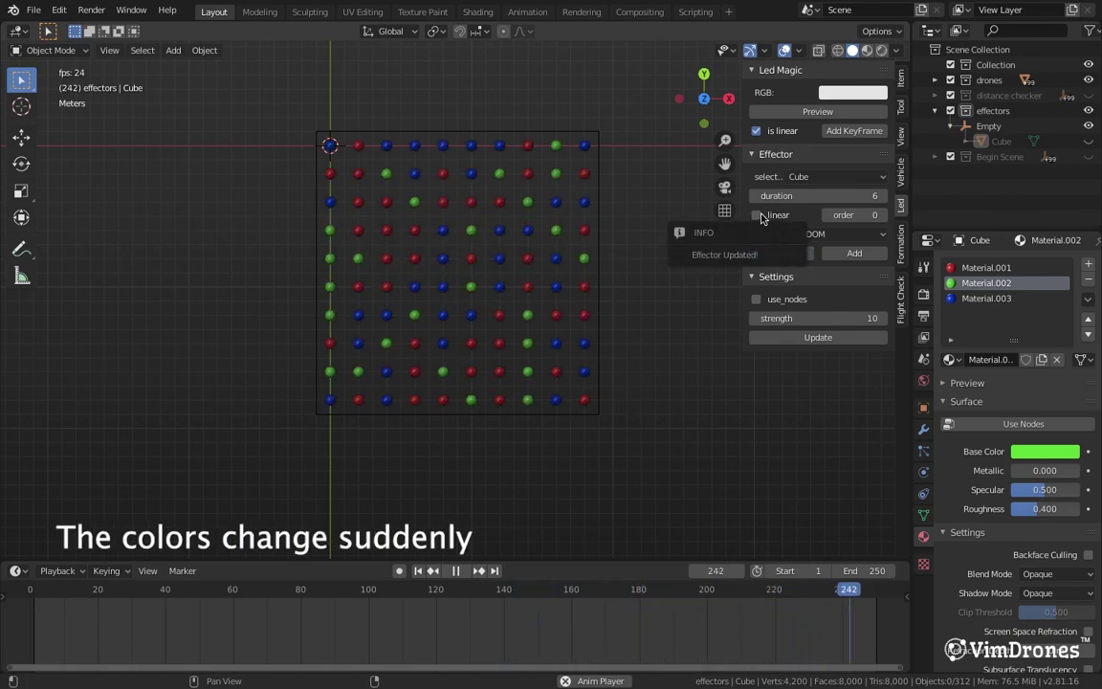
pyautogui.click(852, 196)
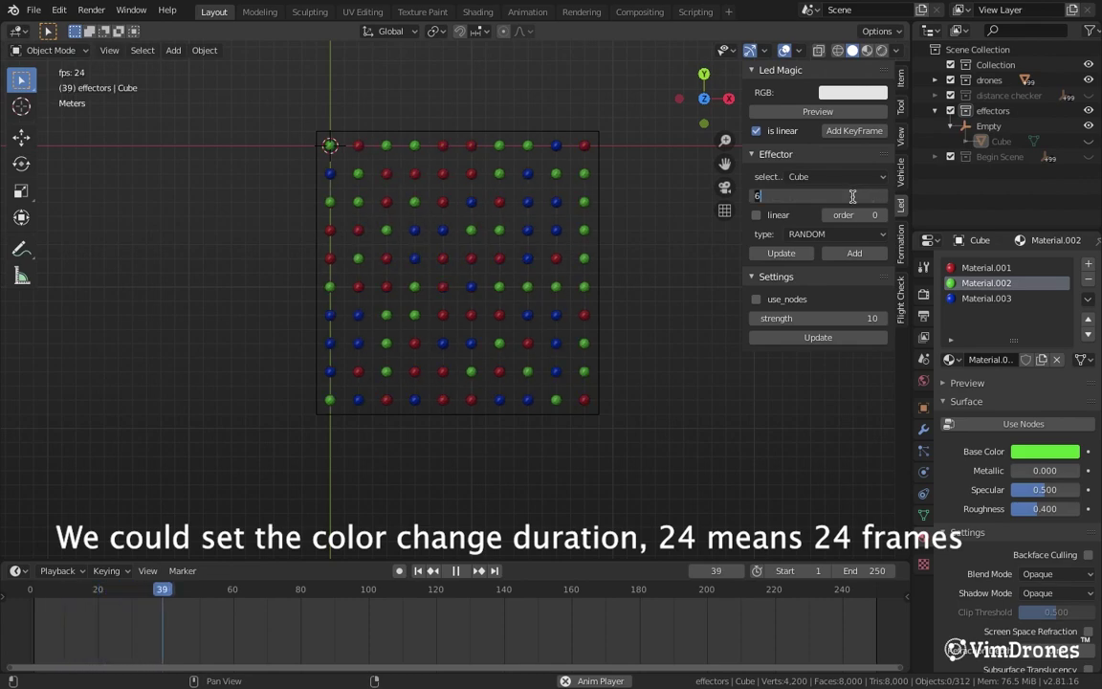
pyautogui.write('6')
pyautogui.press('BackSpace')
pyautogui.write('20')
pyautogui.press('Return')
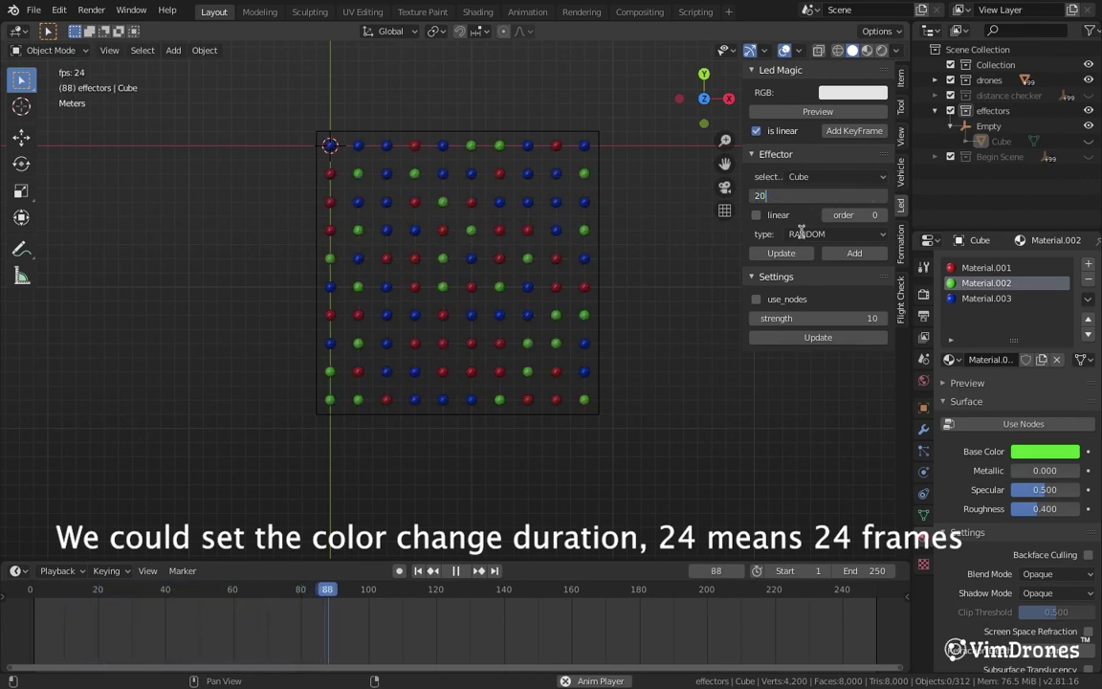
pyautogui.click(789, 254)
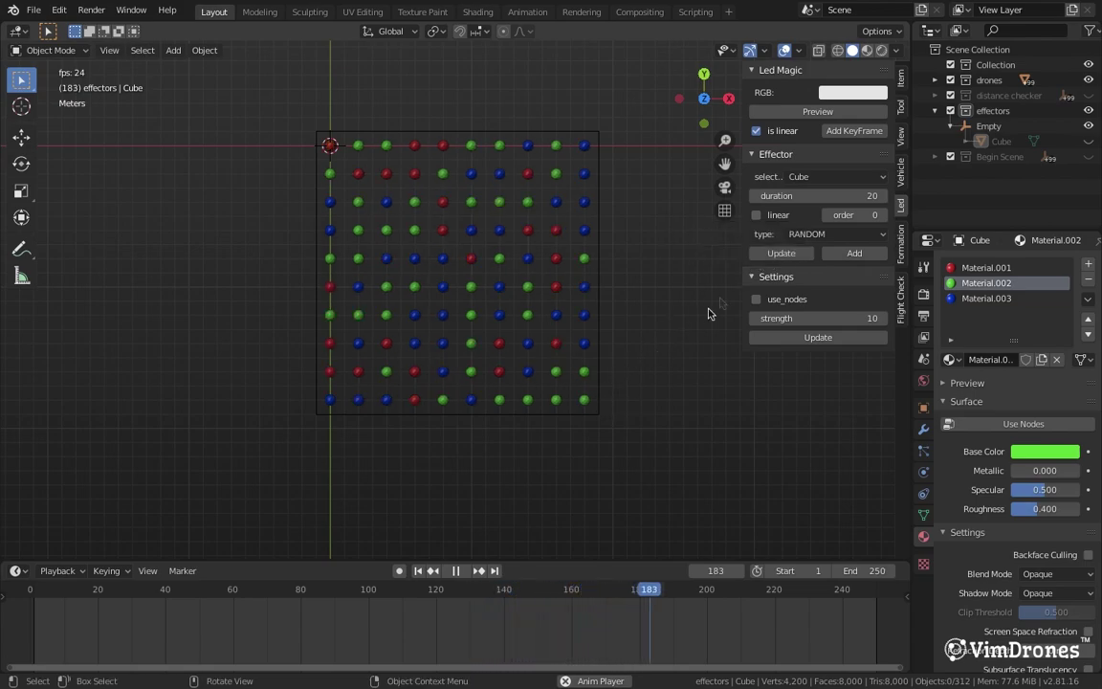
# Turn linear back on for the Cube effector, update it, and stop playback after previewing the gradual color changes
pyautogui.click(756, 215)
pyautogui.click(781, 254)
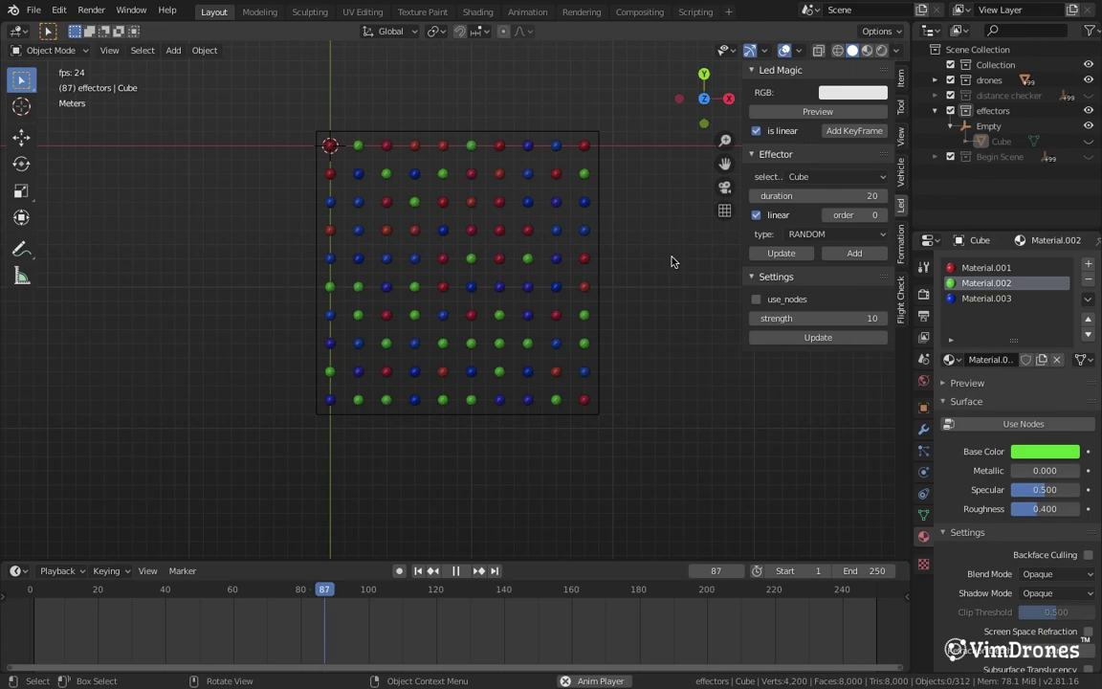
pyautogui.press('space')
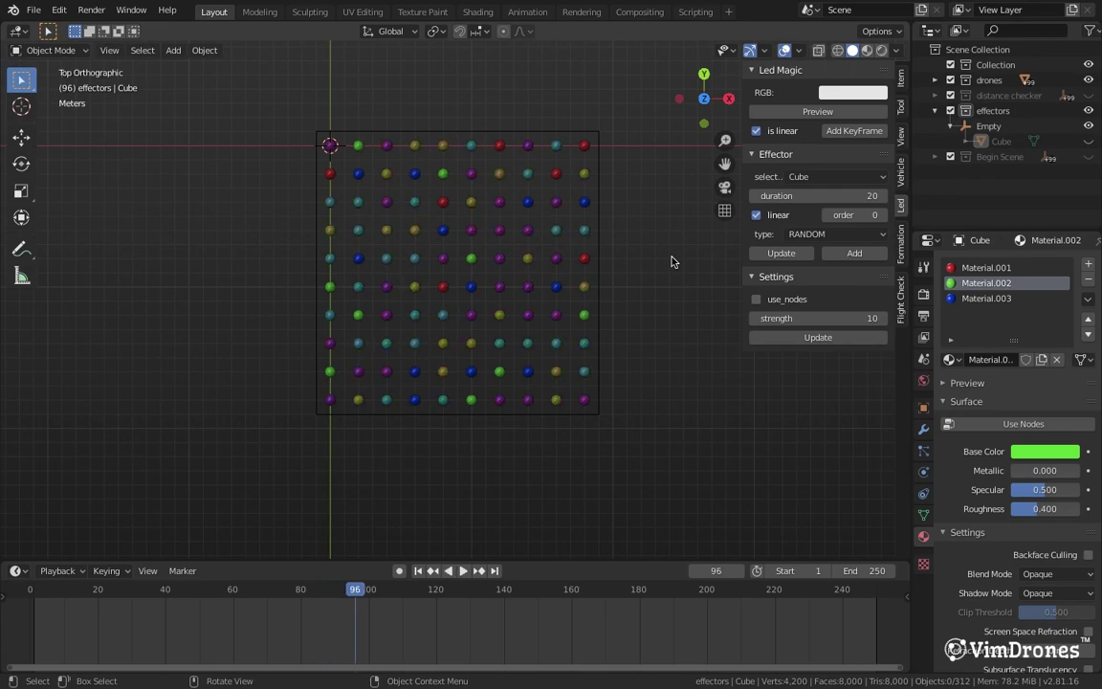
# Set the Cube effector's type to ORDERED, update it, and play the animation
pyautogui.click(824, 234)
pyautogui.click(808, 285)
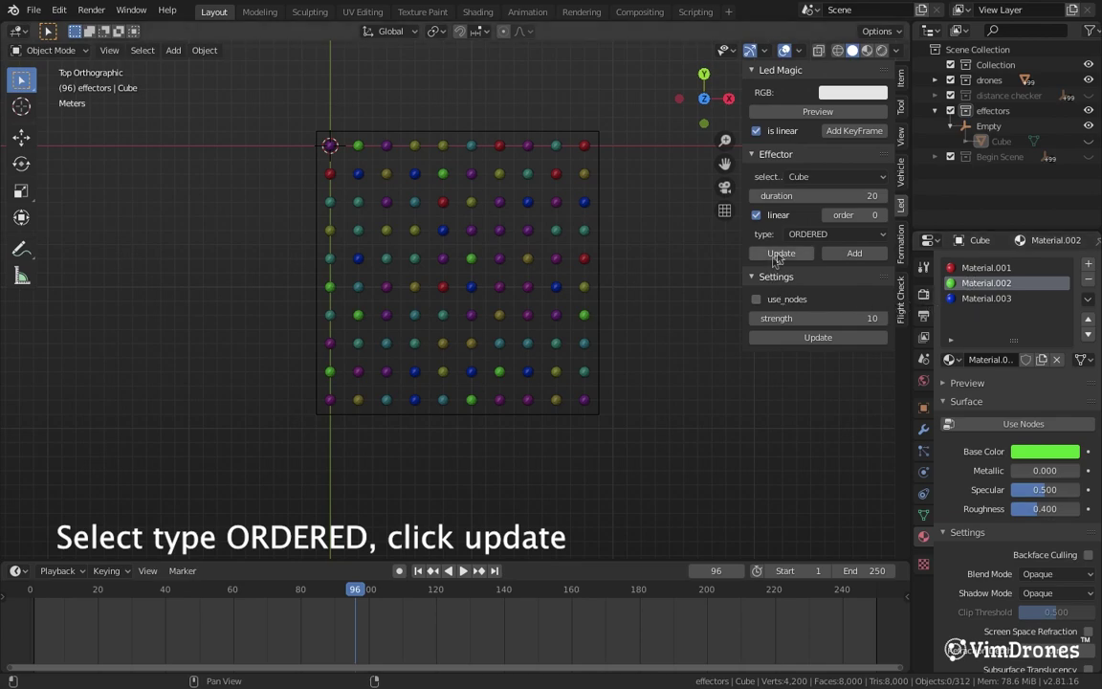
pyautogui.click(782, 253)
pyautogui.press('space')
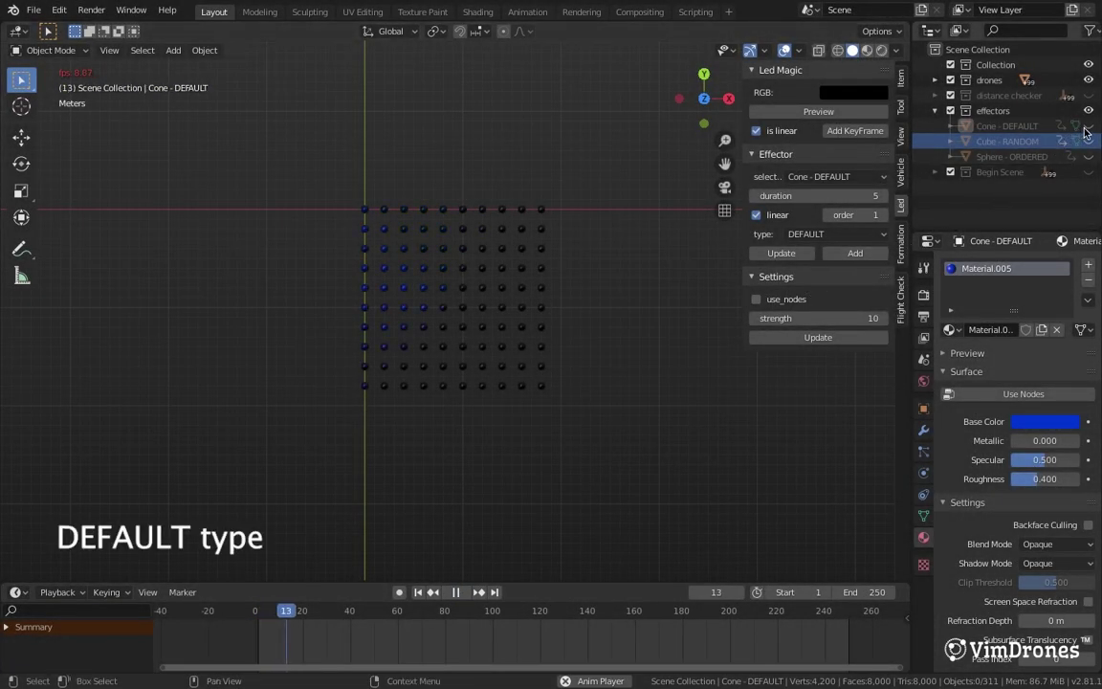
# Inspect the Cone - DEFAULT effector's shape and the Cube - RANDOM effector's settings and shape, leaving both hidden
pyautogui.click(1088, 127)
pyautogui.click(1088, 126)
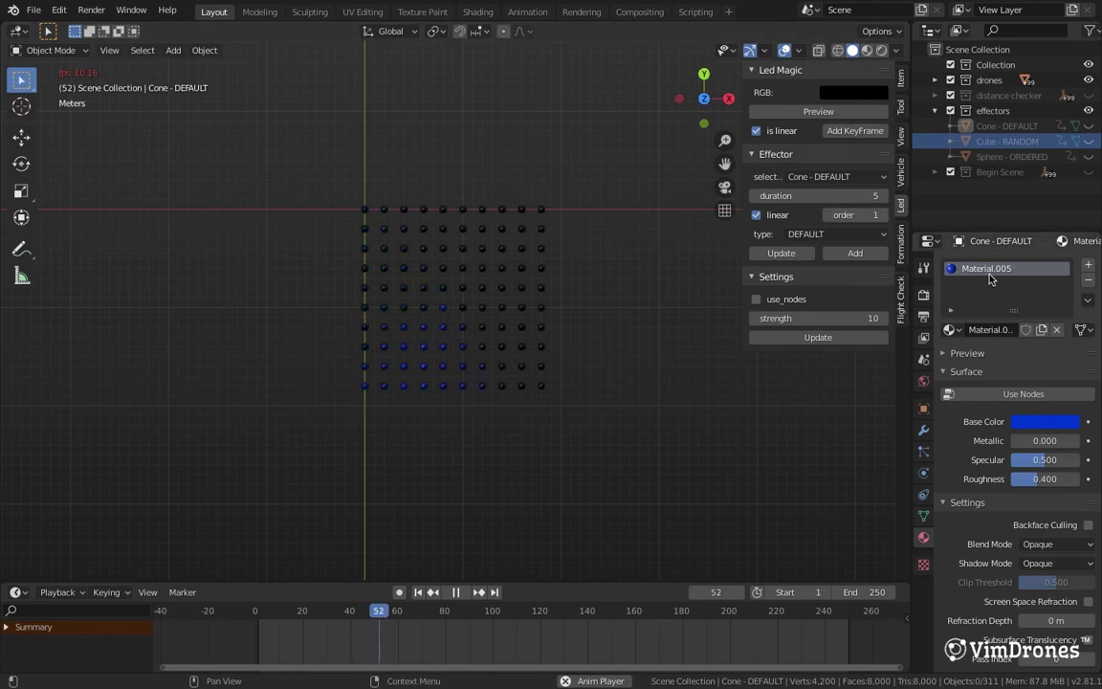
pyautogui.click(856, 177)
pyautogui.click(834, 215)
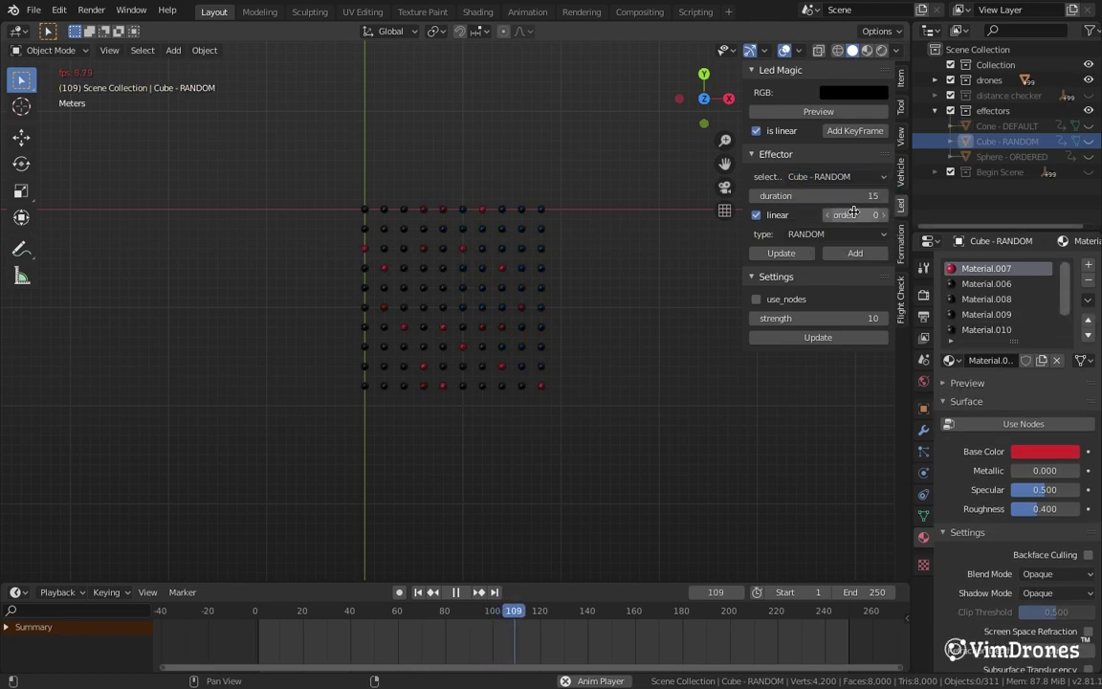
pyautogui.click(1090, 142)
pyautogui.click(1090, 141)
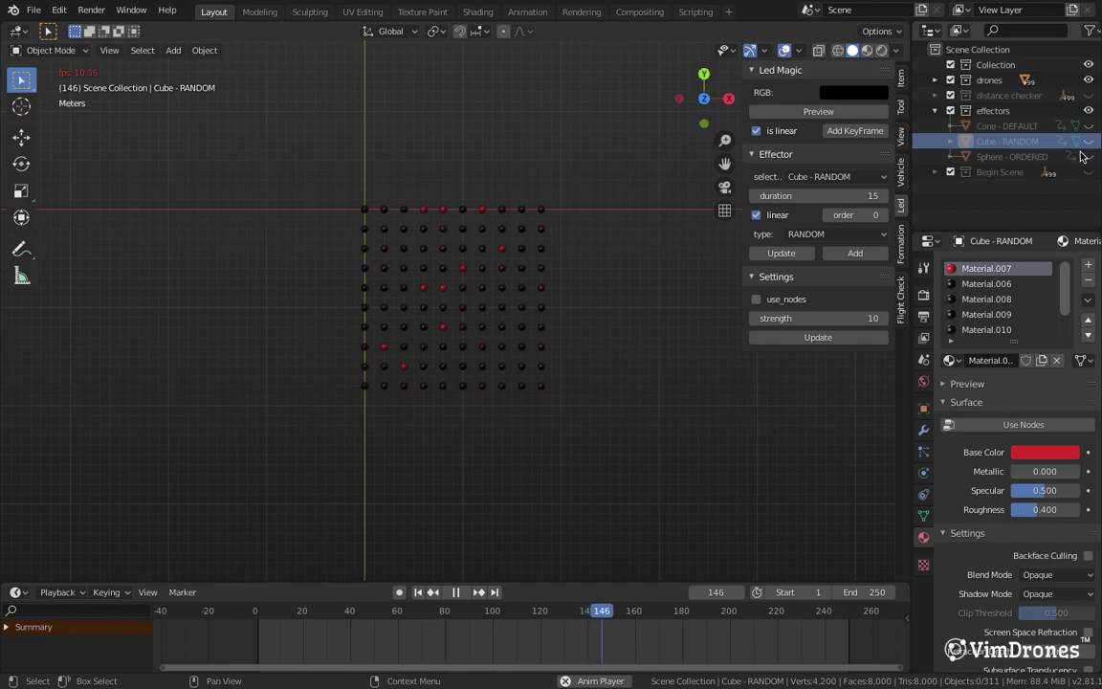
# Inspect the Sphere - ORDERED effector's settings and briefly reveal its shape over the drones
pyautogui.click(867, 176)
pyautogui.click(818, 228)
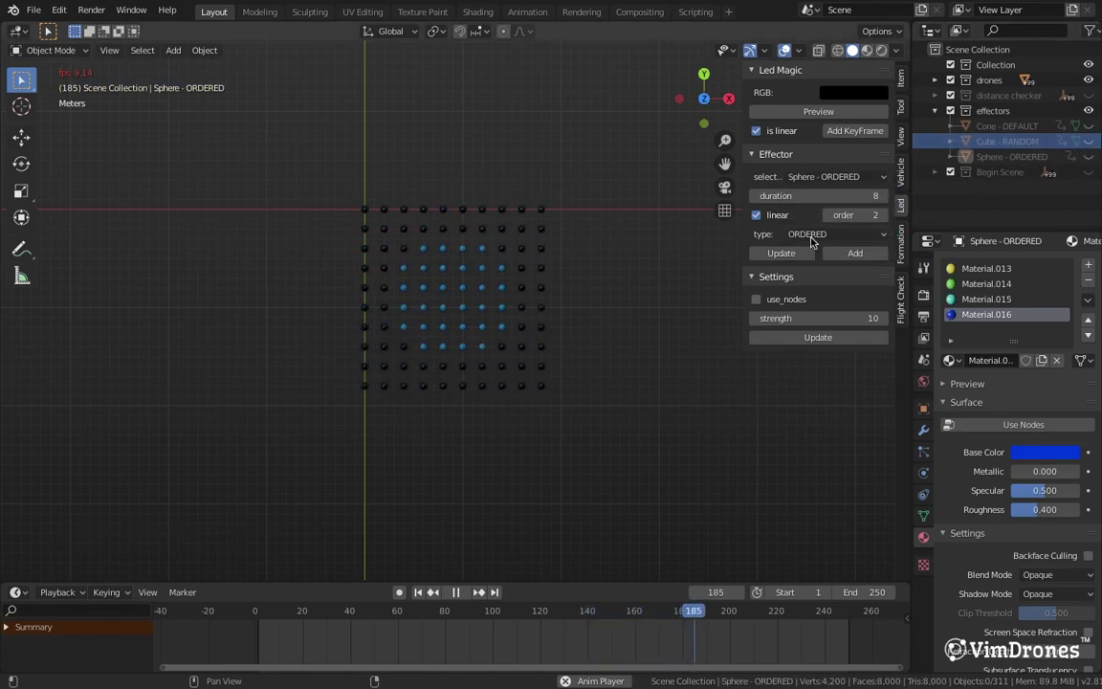
pyautogui.click(1088, 157)
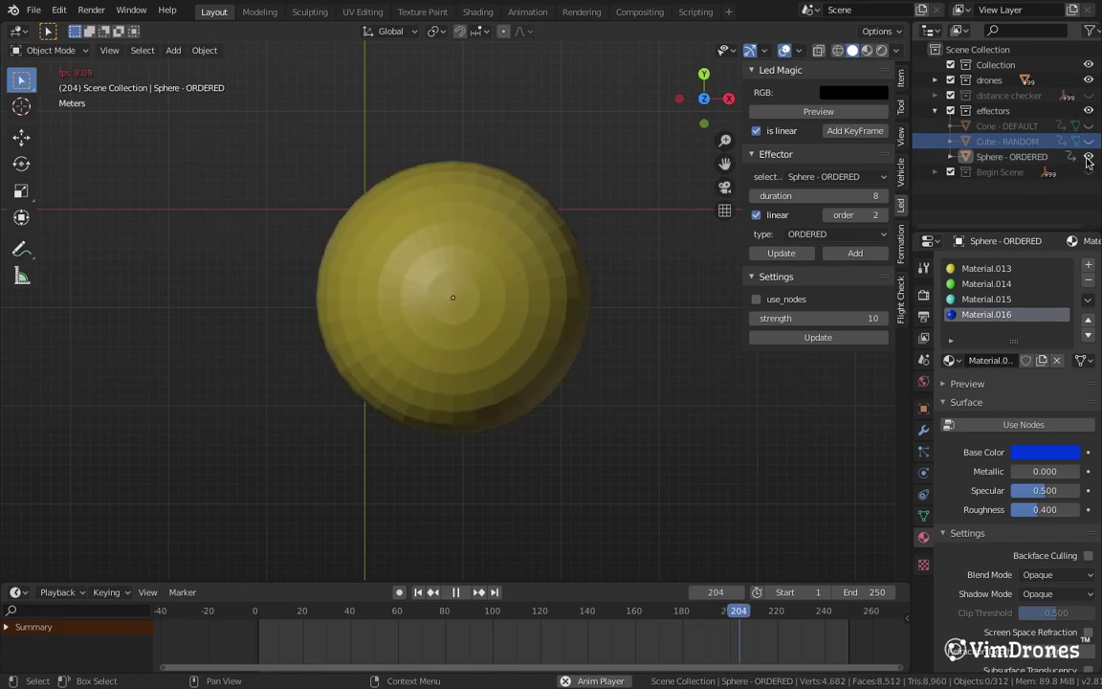
pyautogui.click(1087, 157)
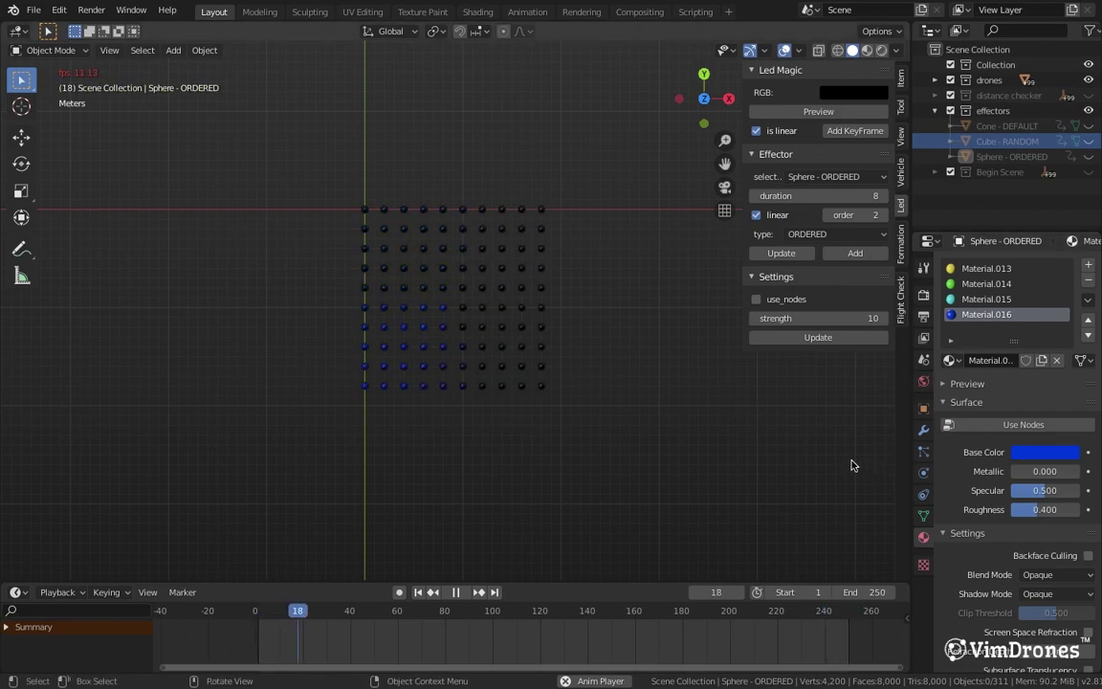
# Review the order and type settings of the Cone - DEFAULT, Cube - RANDOM and Sphere - ORDERED effectors during playback
pyautogui.click(868, 178)
pyautogui.click(824, 196)
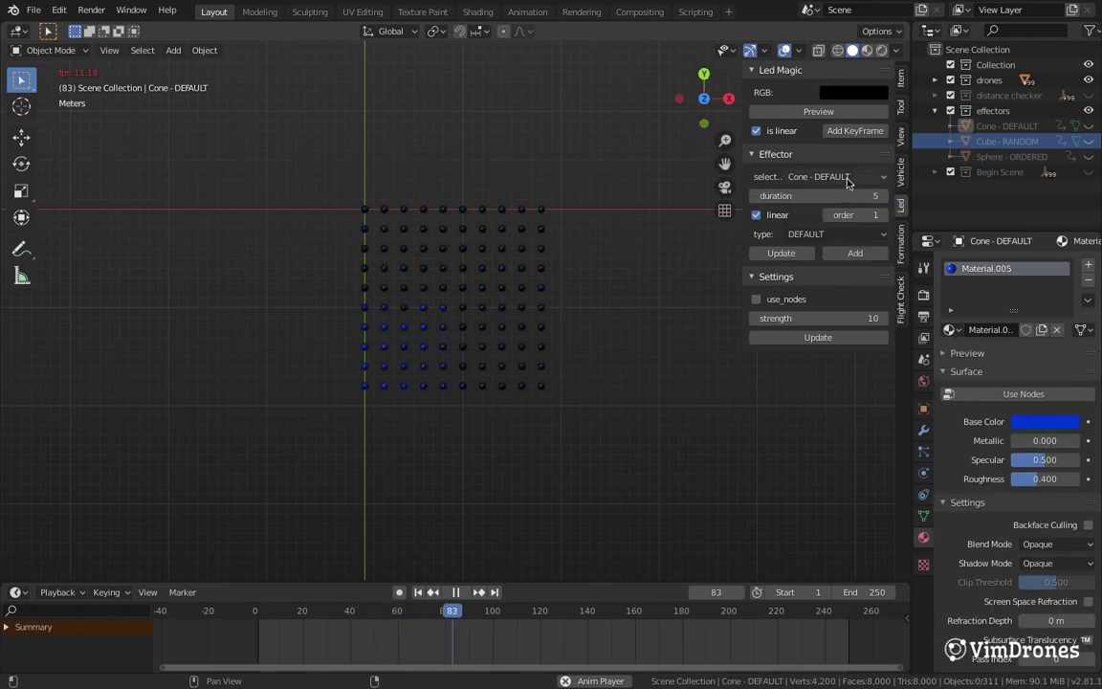
pyautogui.click(846, 179)
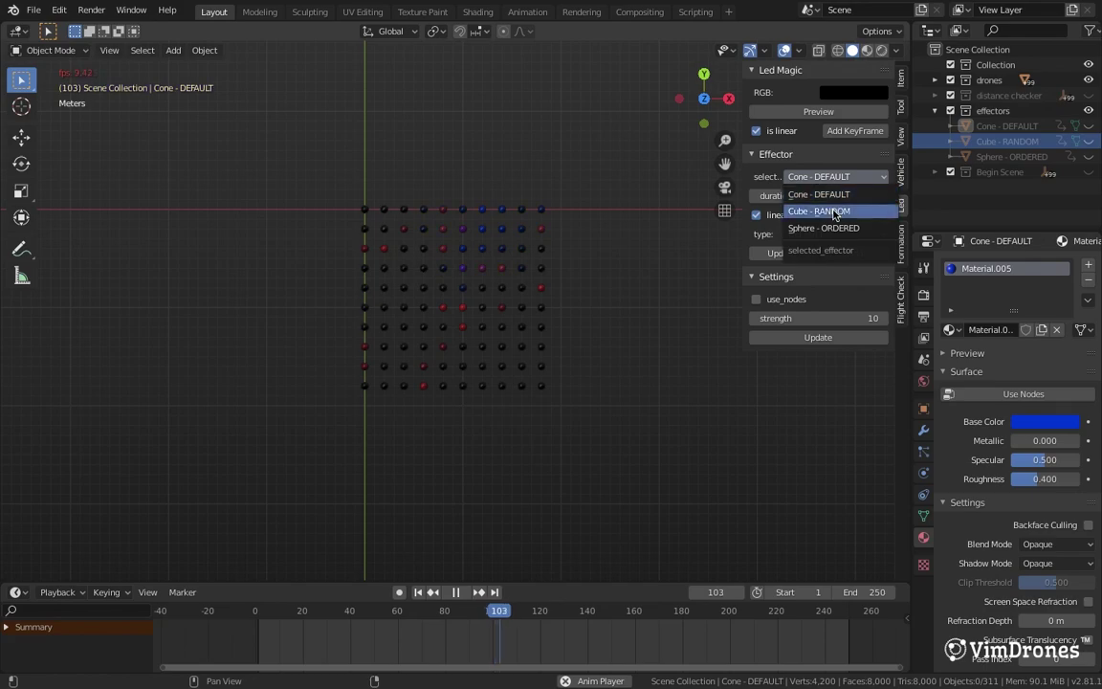
pyautogui.click(834, 209)
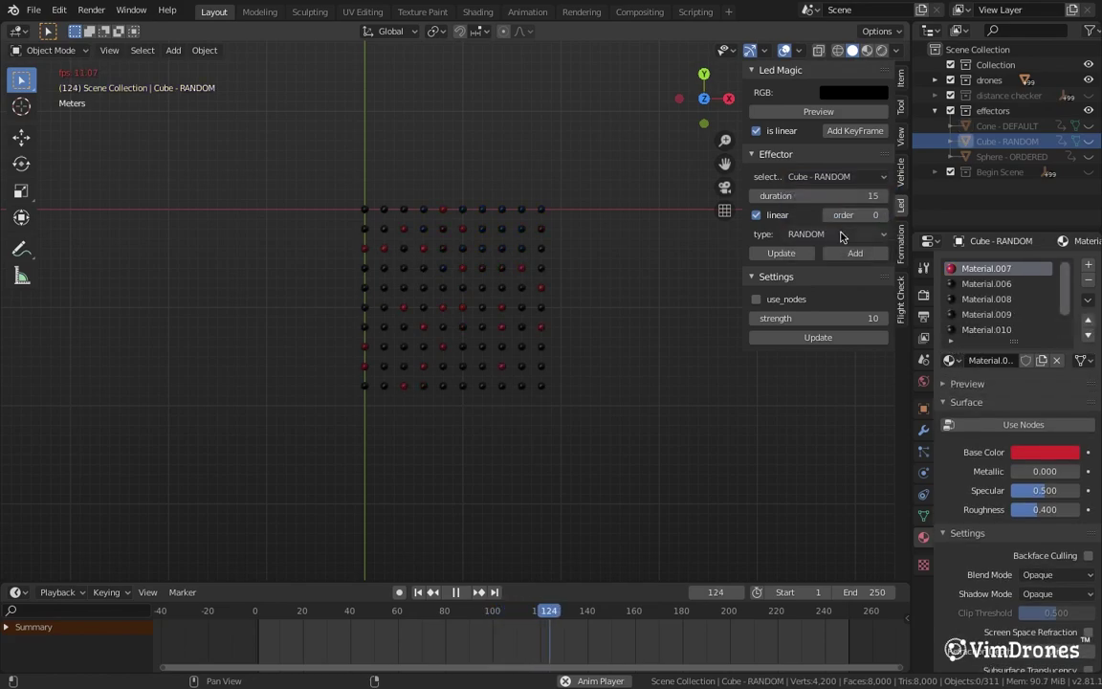
pyautogui.click(849, 177)
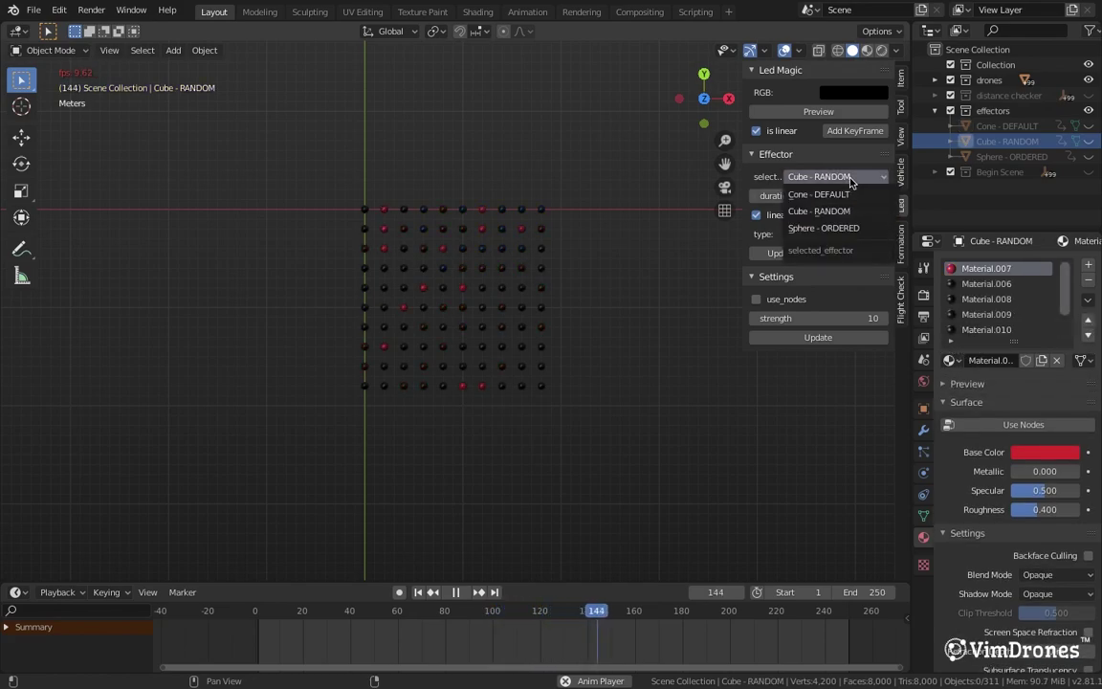
pyautogui.click(832, 230)
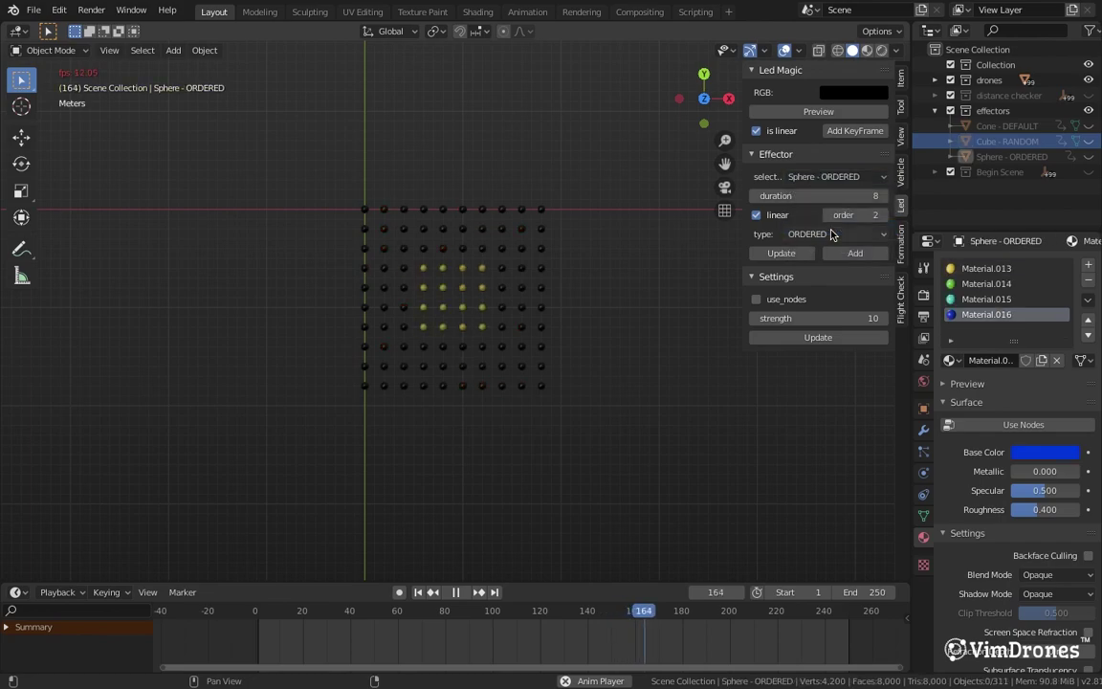